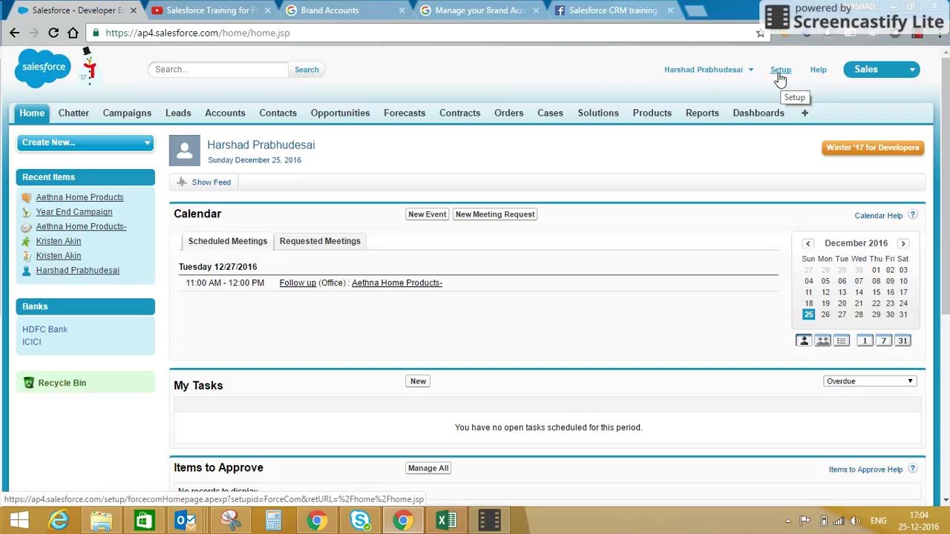
# Step: In Setup, search the quick find for "cOMPA" and open the Company Information page
pyautogui.click(780, 75)
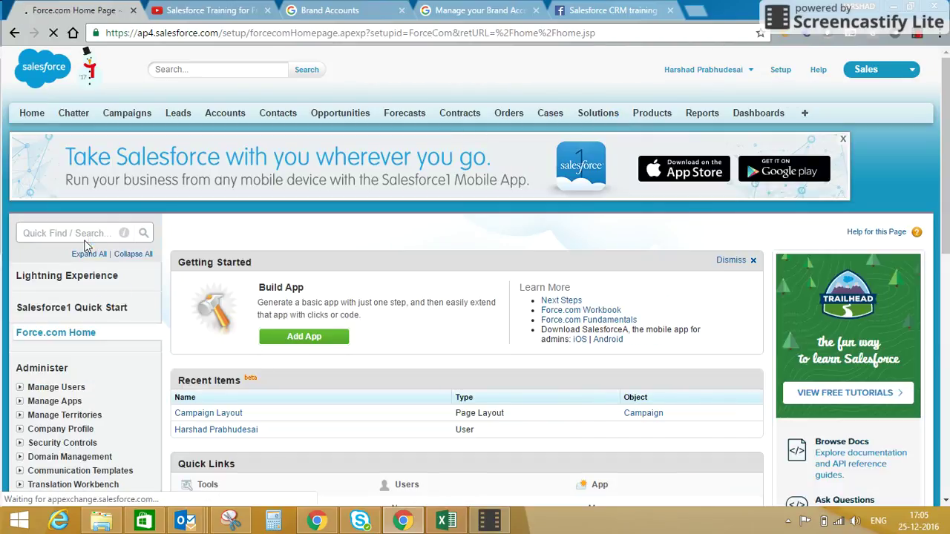
pyautogui.click(84, 233)
pyautogui.write('c')
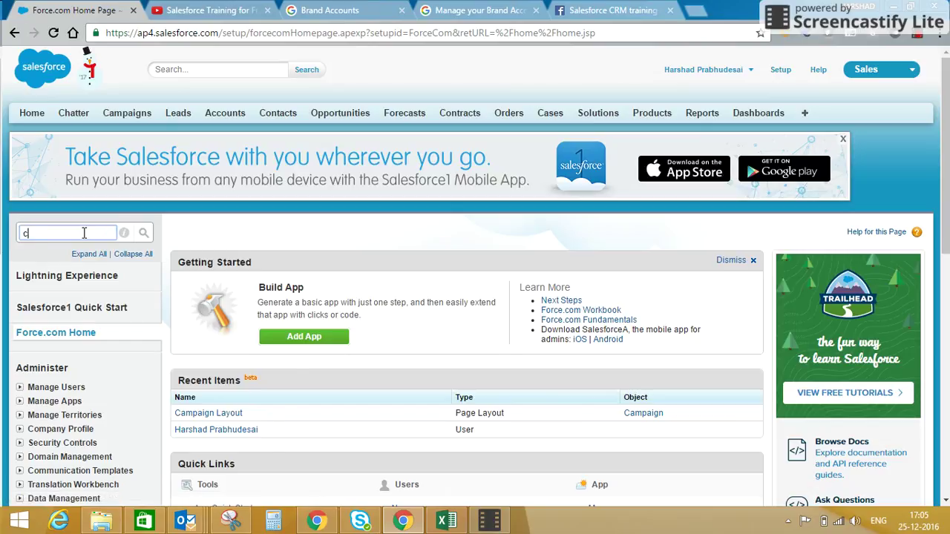
pyautogui.write('OMPA')
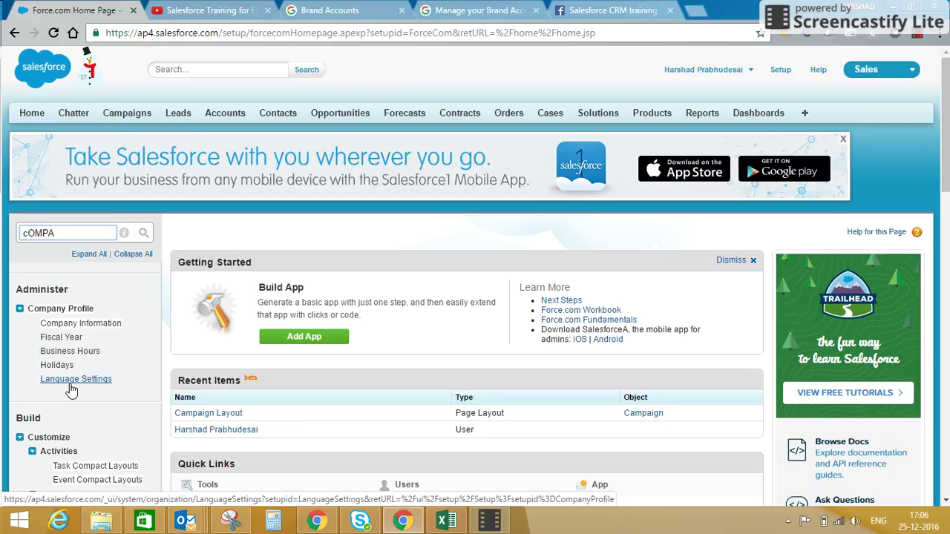
pyautogui.click(80, 324)
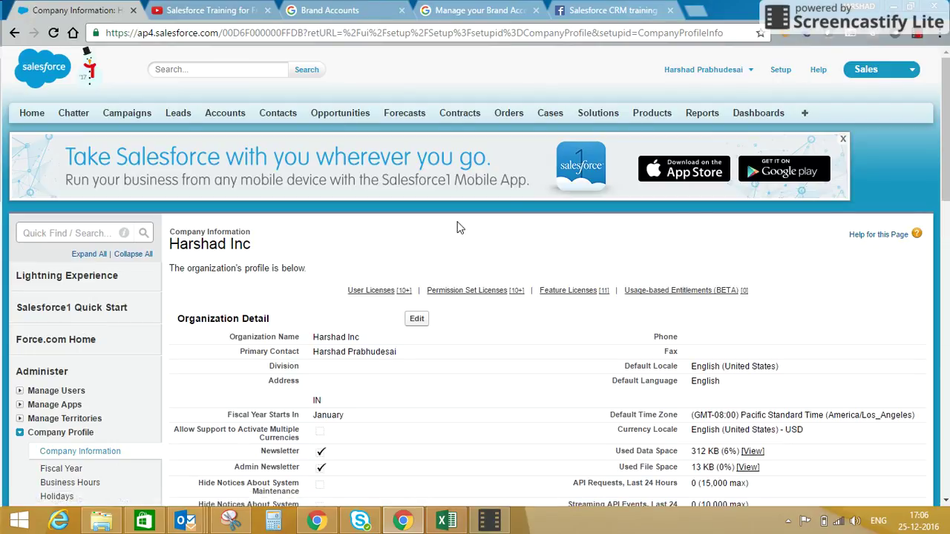
# Step: Examine the organization details, including the user licenses, organization edition, default time zone and default language
pyautogui.moveTo(947, 151); pyautogui.dragTo(947, 204)
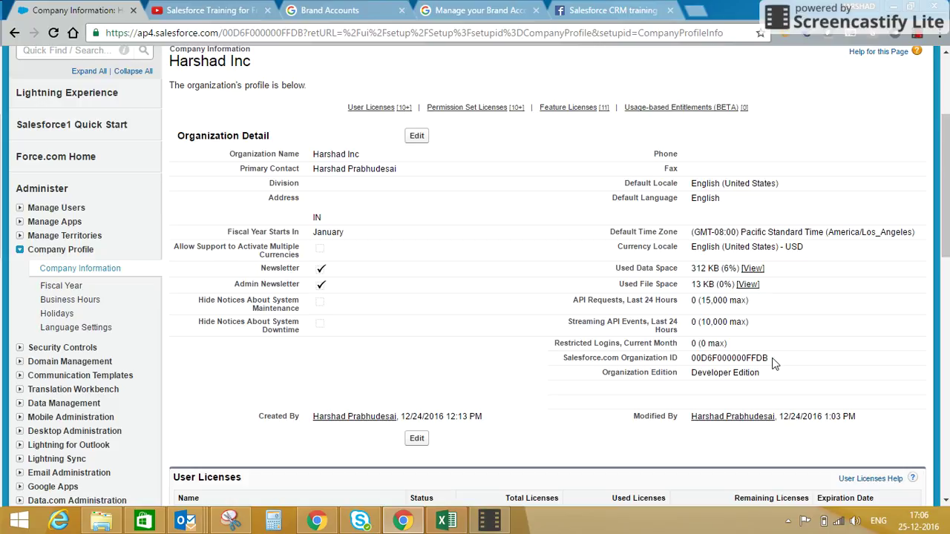
pyautogui.scroll(-3, 947, 256)
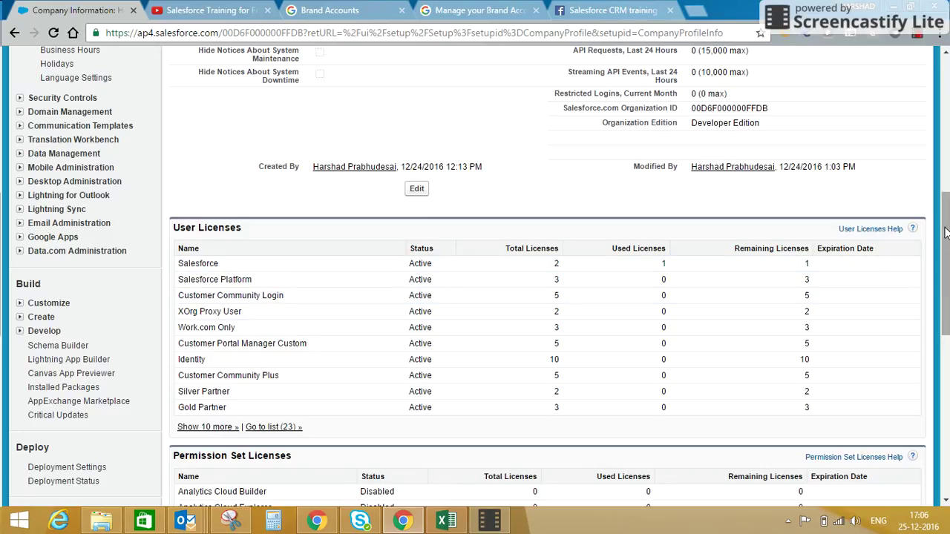
pyautogui.moveTo(947, 232)
pyautogui.mouseDown()
pyautogui.moveTo(947, 400)
pyautogui.moveTo(947, 215)
pyautogui.mouseUp()
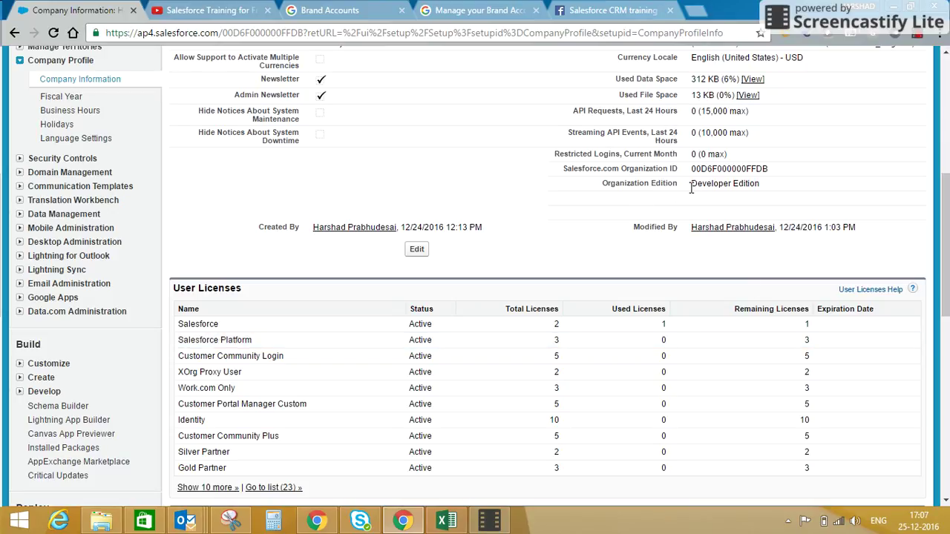
pyautogui.moveTo(691, 185); pyautogui.dragTo(775, 189)
pyautogui.click(771, 189)
pyautogui.moveTo(944, 230); pyautogui.dragTo(944, 174)
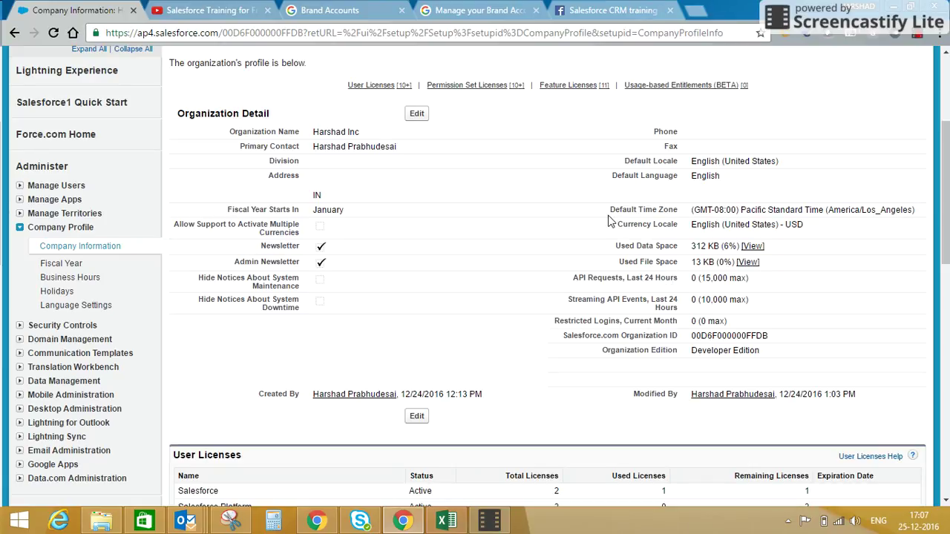
pyautogui.moveTo(608, 215); pyautogui.dragTo(641, 211)
pyautogui.click(636, 242)
pyautogui.moveTo(691, 176); pyautogui.dragTo(721, 188)
# Step: Open the organization profile for editing and set the organization name to "Salesforce Training for Fresher"
pyautogui.click(415, 113)
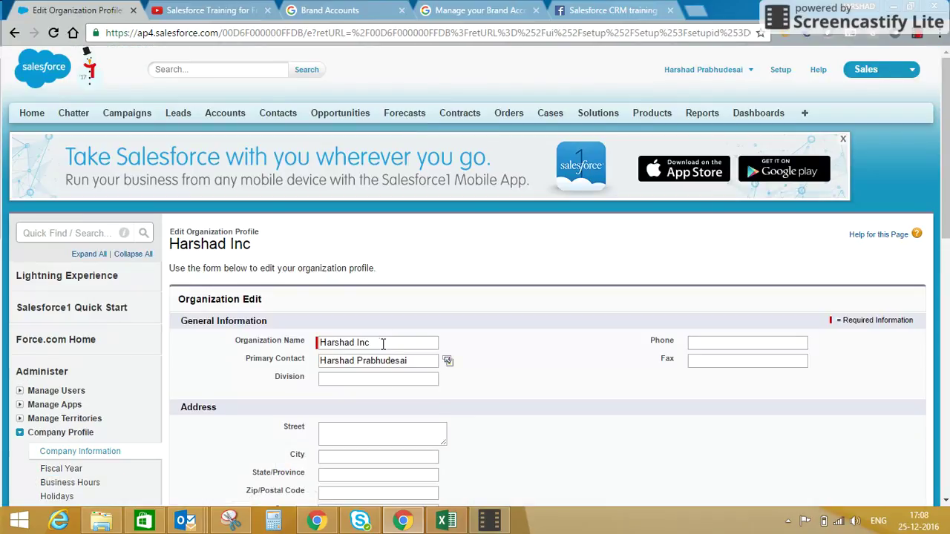
pyautogui.click(377, 344)
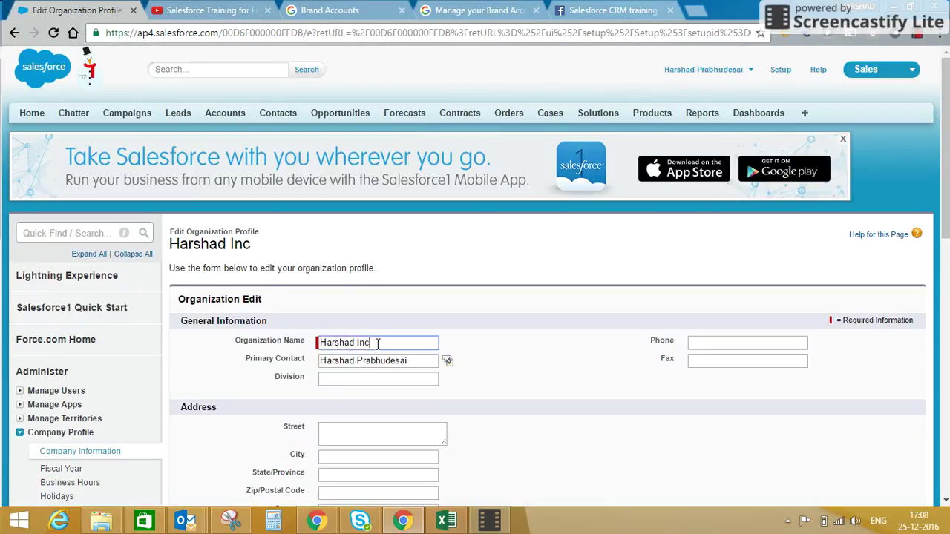
pyautogui.moveTo(377, 343); pyautogui.dragTo(310, 355)
pyautogui.write('sa')
pyautogui.press('BackSpace')
pyautogui.press('BackSpace')
pyautogui.write('Salesforce Trai')
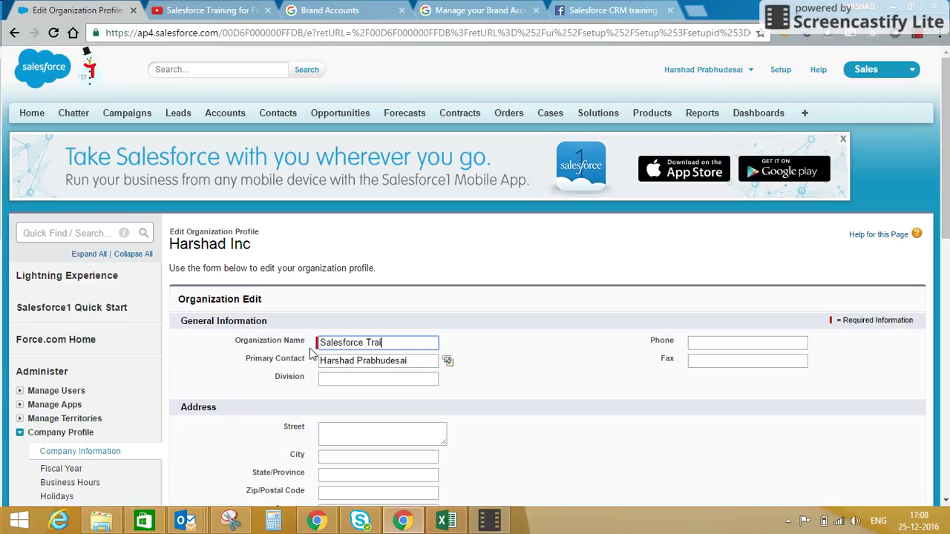
pyautogui.write('ning for Fresher')
pyautogui.press('Tab')
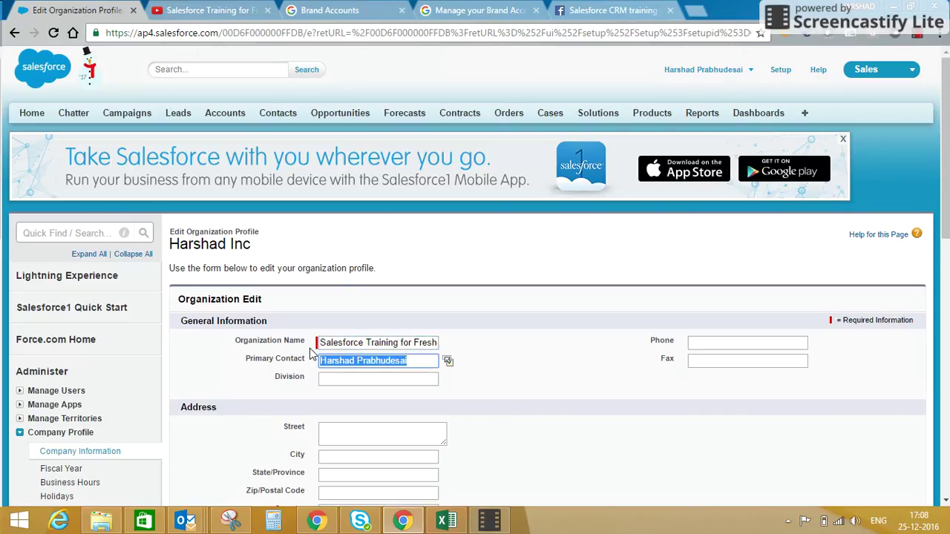
# Step: Fill in the city, state and postal code of the organization's address, leaving the division and street empty
pyautogui.moveTo(946, 223); pyautogui.dragTo(946, 310)
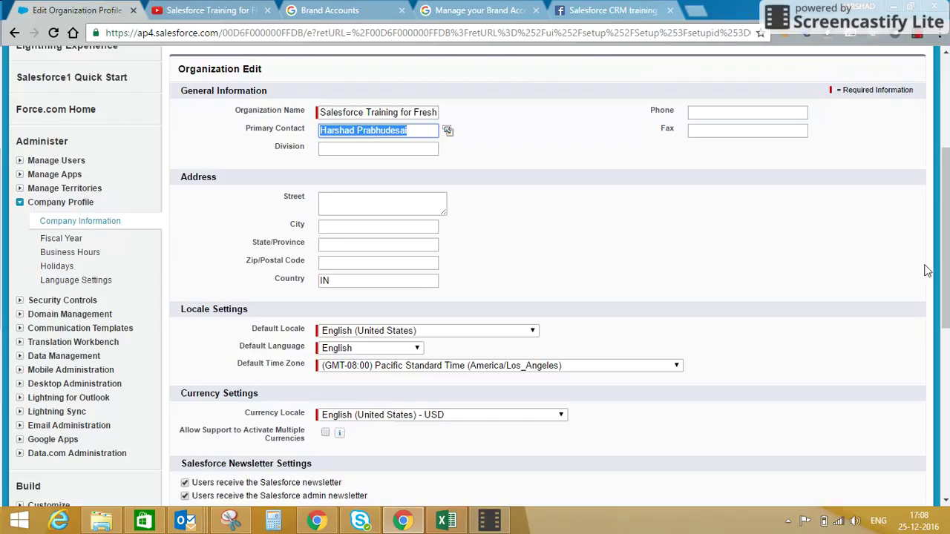
pyautogui.click(393, 151)
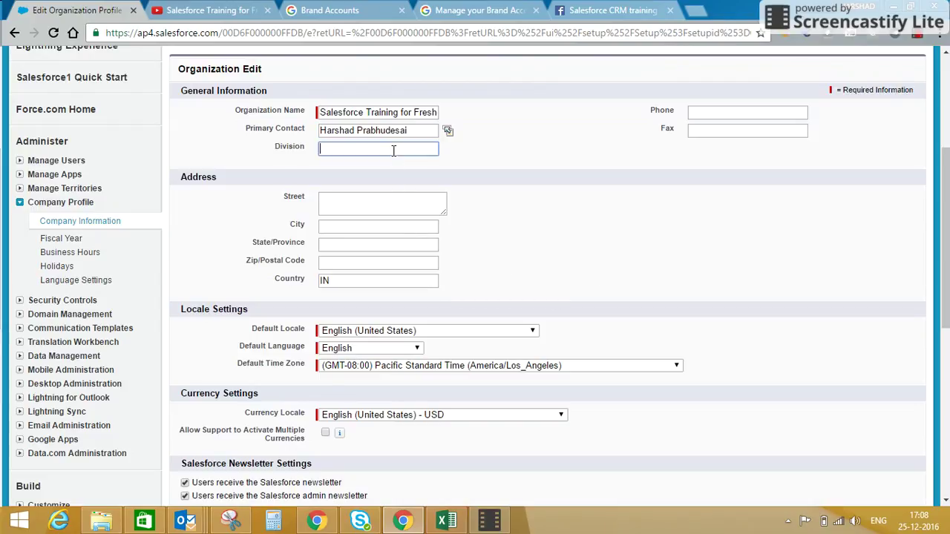
pyautogui.click(377, 228)
pyautogui.write('Pune')
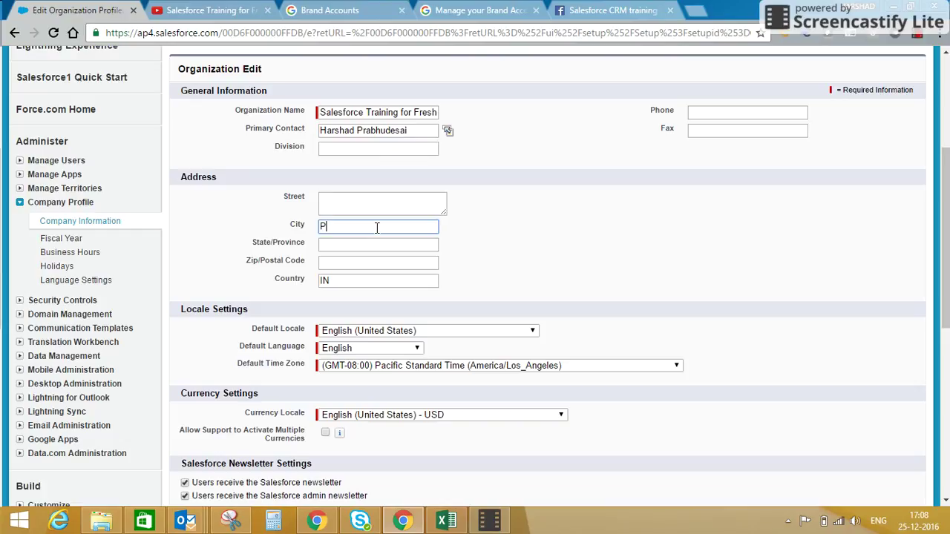
pyautogui.press('Tab')
pyautogui.write('M')
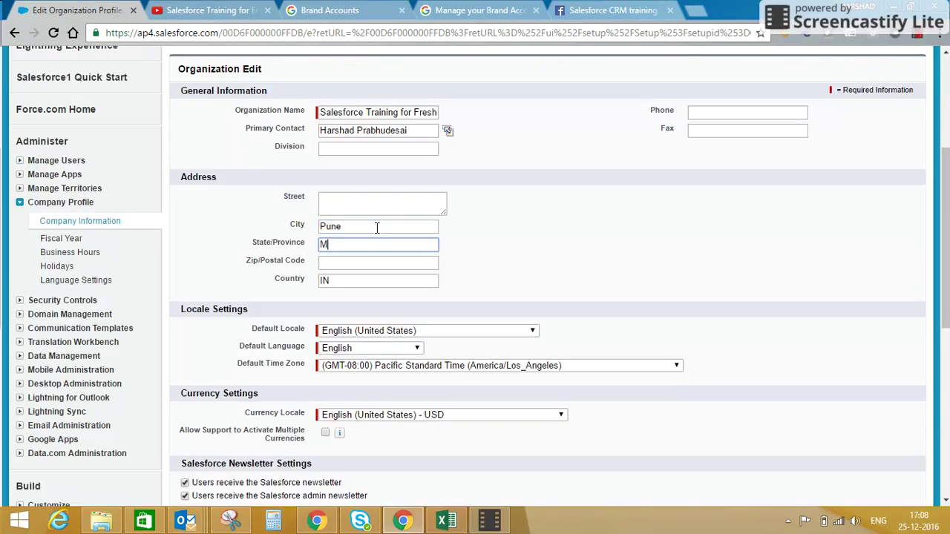
pyautogui.write('aharashtra')
pyautogui.press('Tab')
pyautogui.write('41')
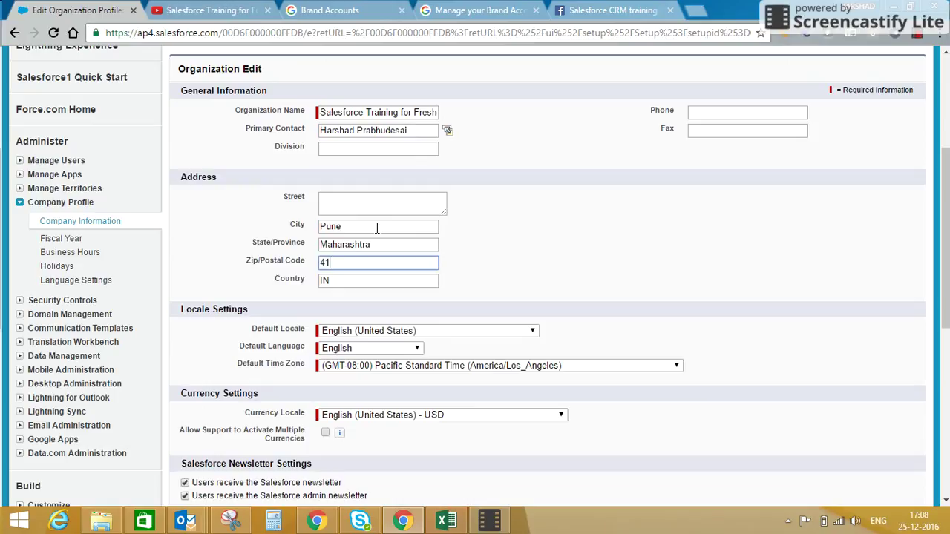
pyautogui.write('1041')
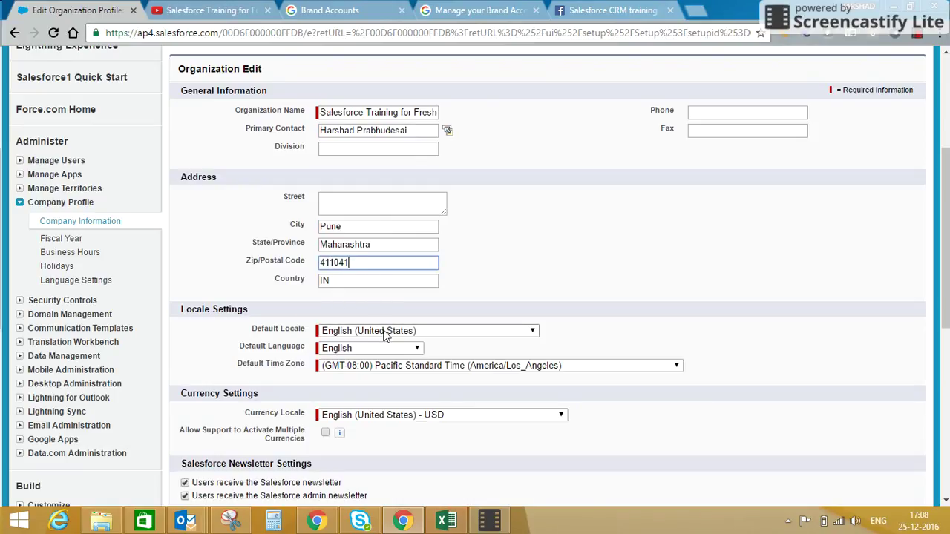
# Step: Set the default time zone to (GMT+05:30) India Standard Time (Asia/Kolkata) and the currency locale to English (India) - INR
pyautogui.click(391, 370)
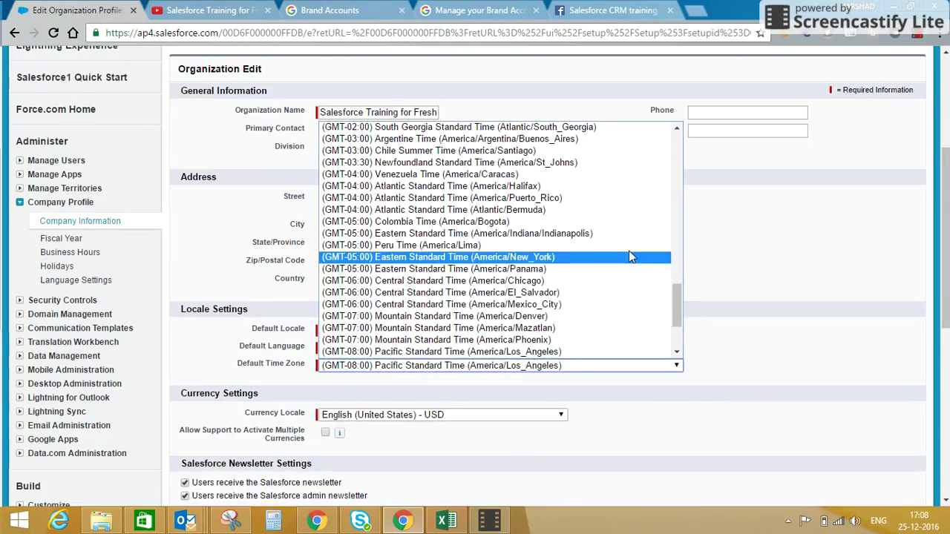
pyautogui.moveTo(677, 311); pyautogui.dragTo(673, 211)
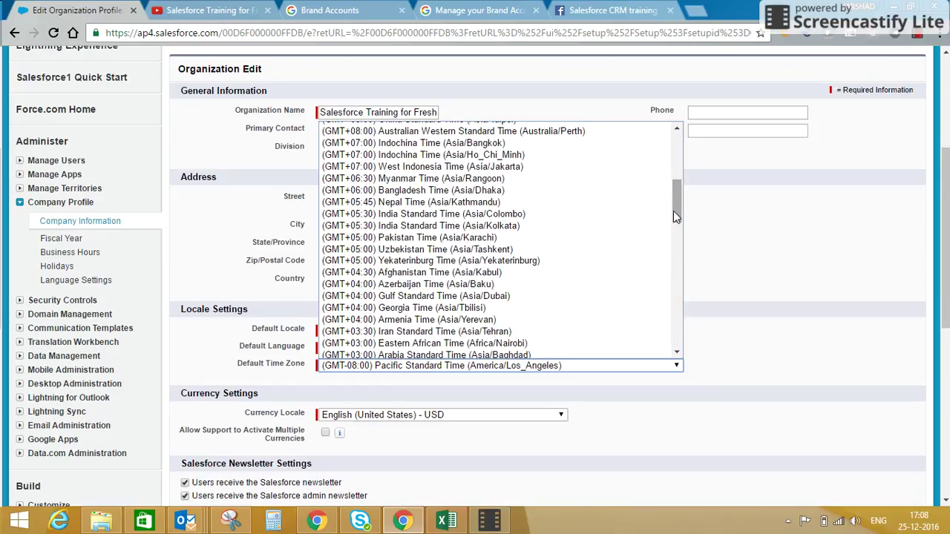
pyautogui.click(628, 226)
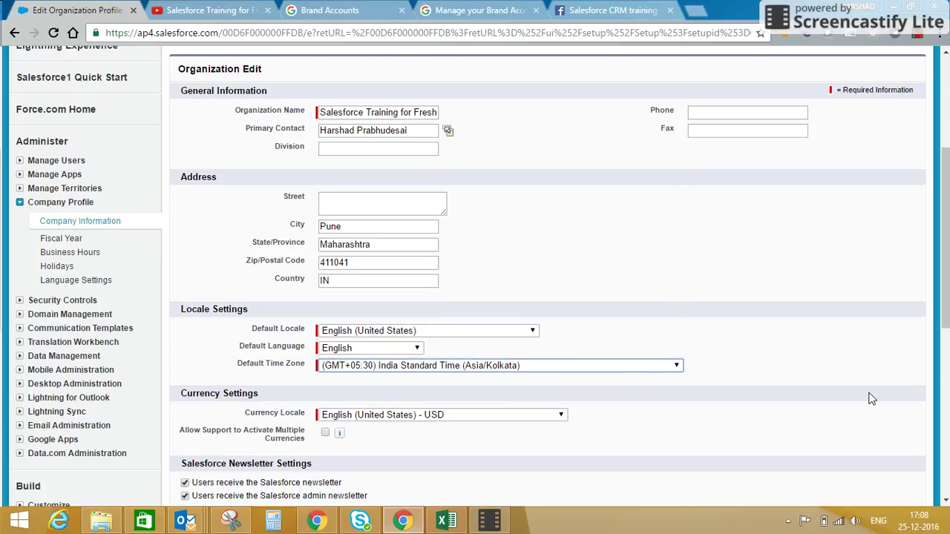
pyautogui.moveTo(944, 269); pyautogui.dragTo(946, 297)
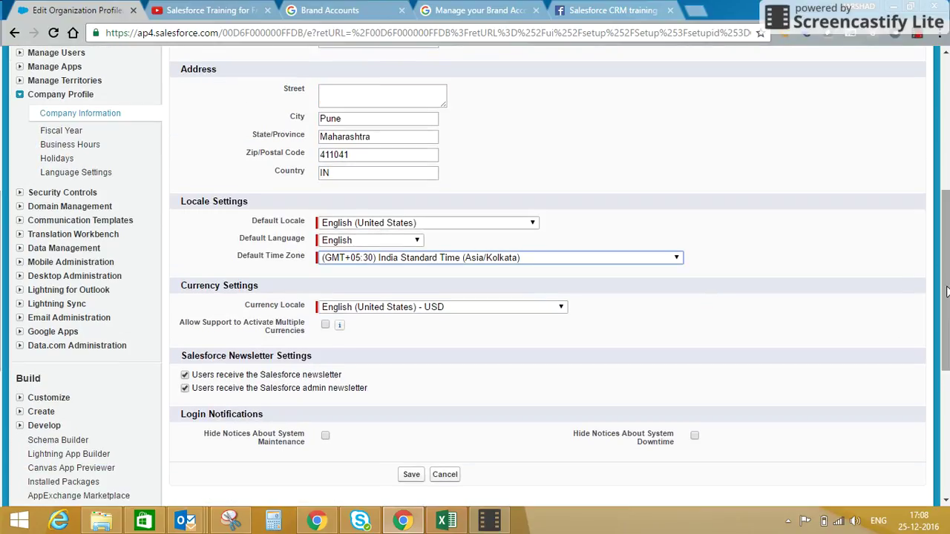
pyautogui.click(522, 309)
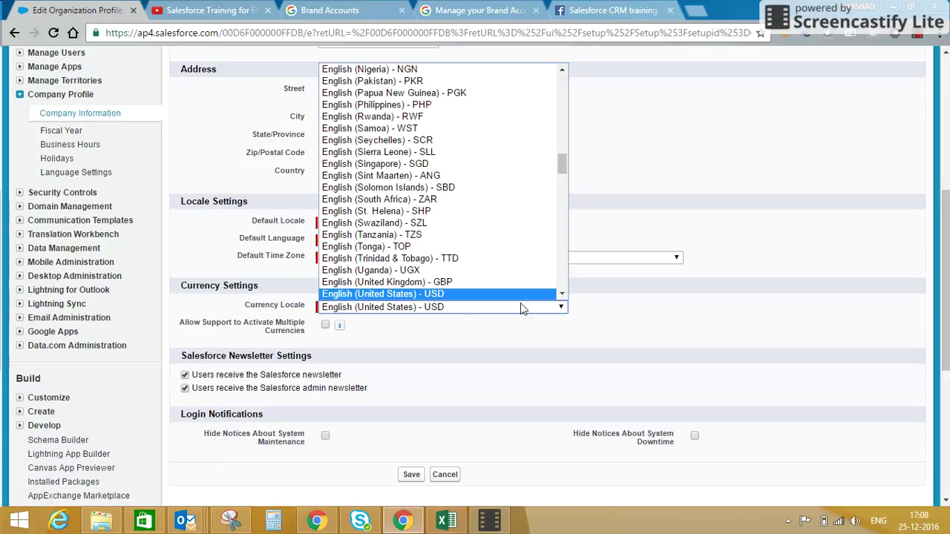
pyautogui.moveTo(564, 160); pyautogui.dragTo(561, 144)
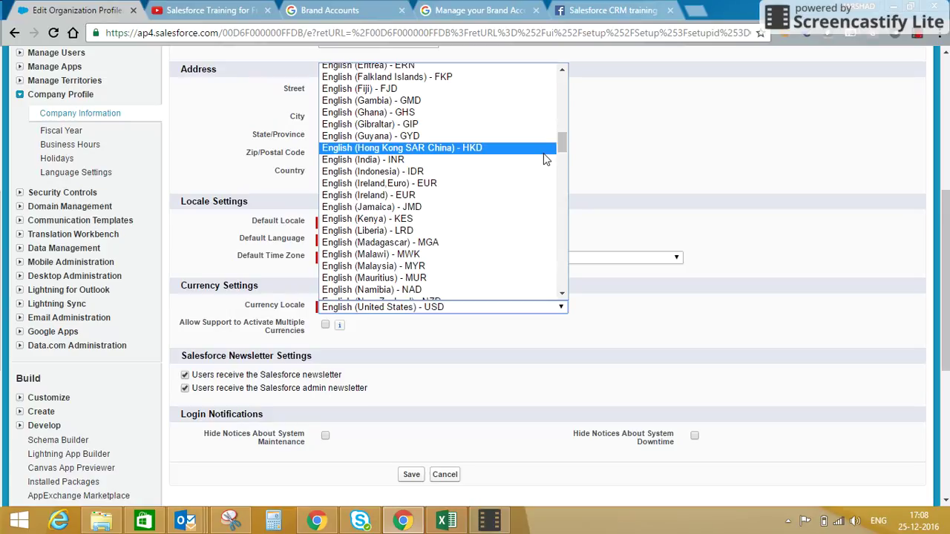
pyautogui.click(543, 161)
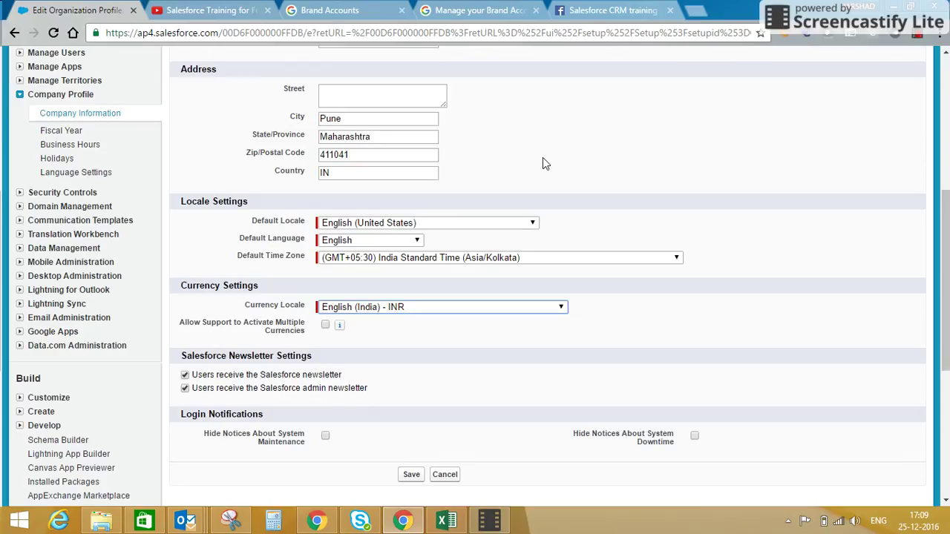
# Step: Allow support to activate multiple currencies and save the organization profile, accepting the currency symbol change
pyautogui.click(325, 328)
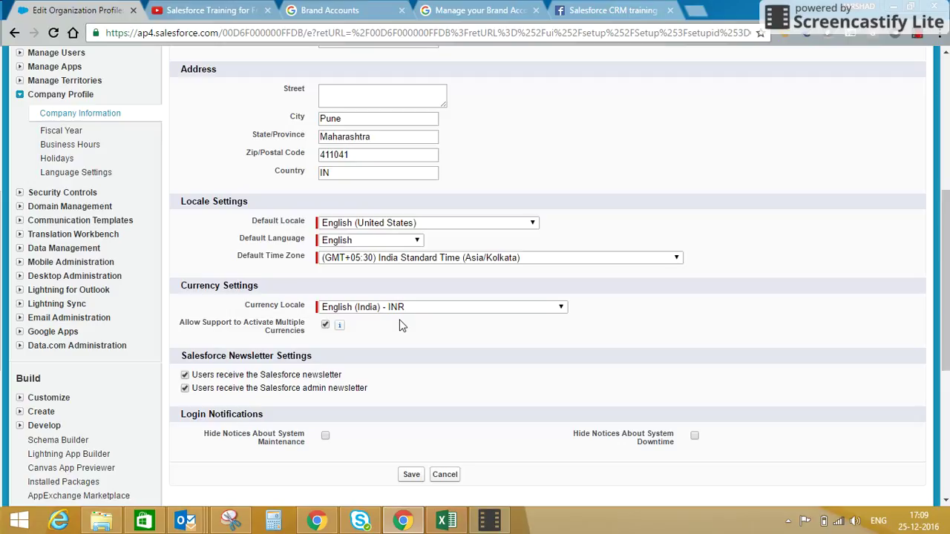
pyautogui.click(410, 474)
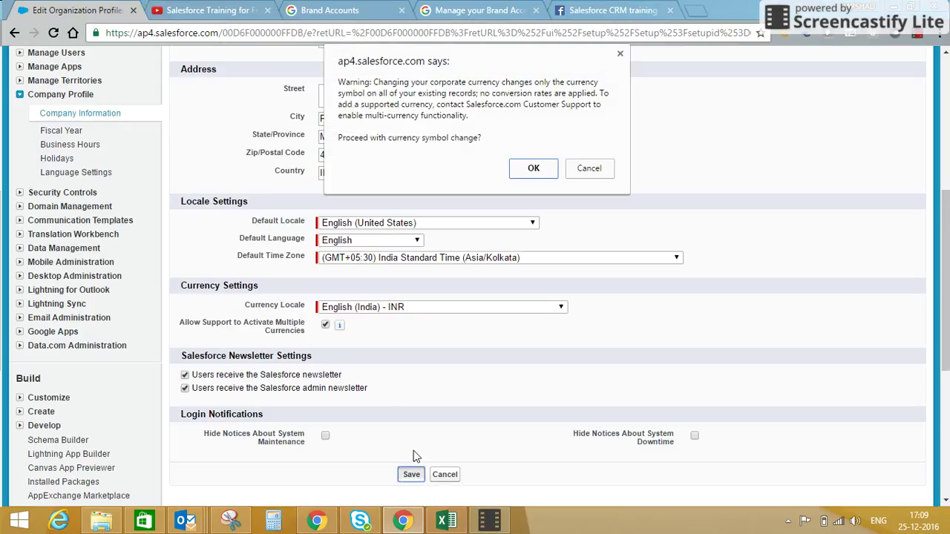
pyautogui.click(522, 168)
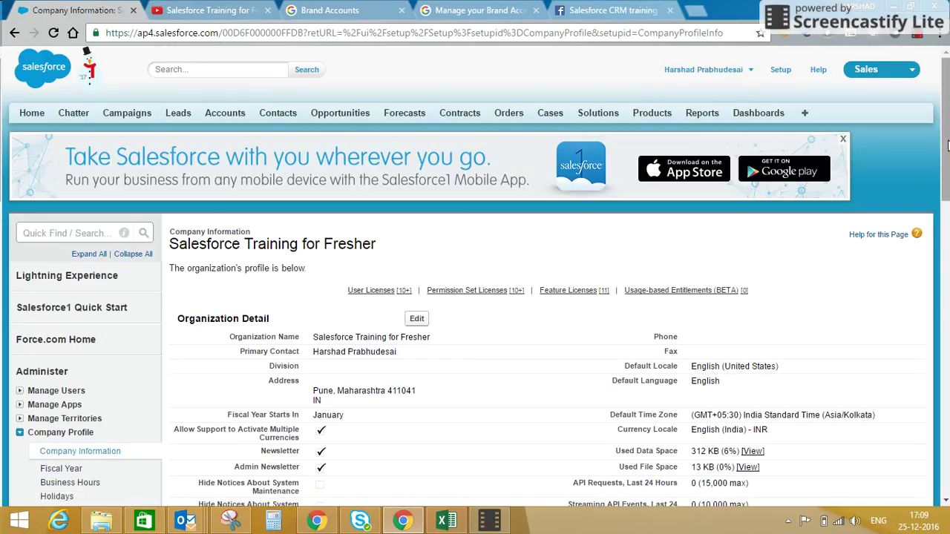
pyautogui.moveTo(947, 146); pyautogui.dragTo(947, 195)
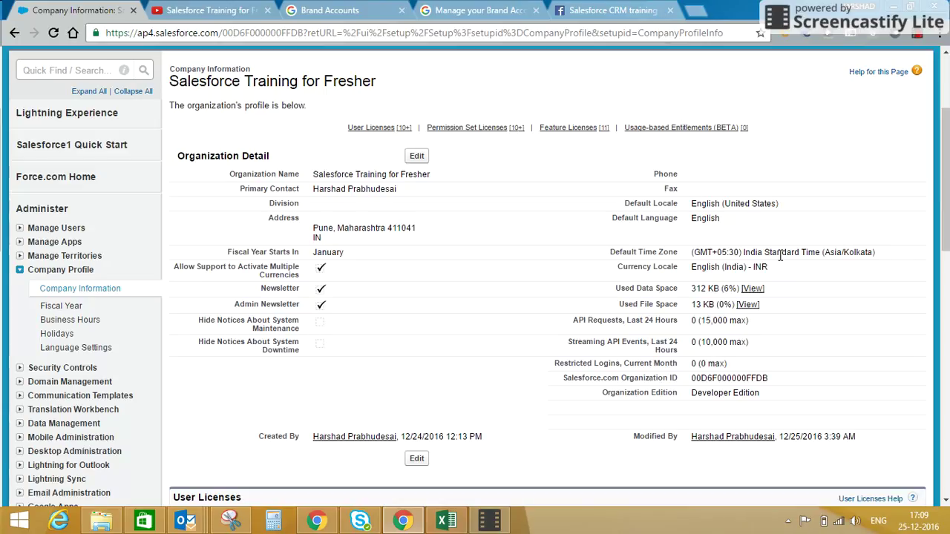
# Step: Open the Fiscal Year settings of the company profile and view the choices for the fiscal year start month
pyautogui.click(66, 307)
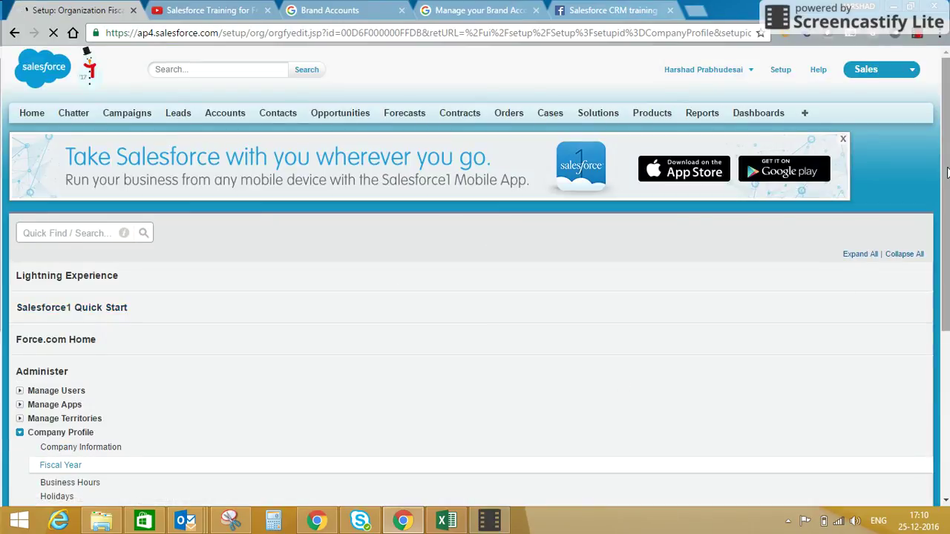
pyautogui.scroll(-1, 947, 178)
pyautogui.scroll(-1, 947, 178)
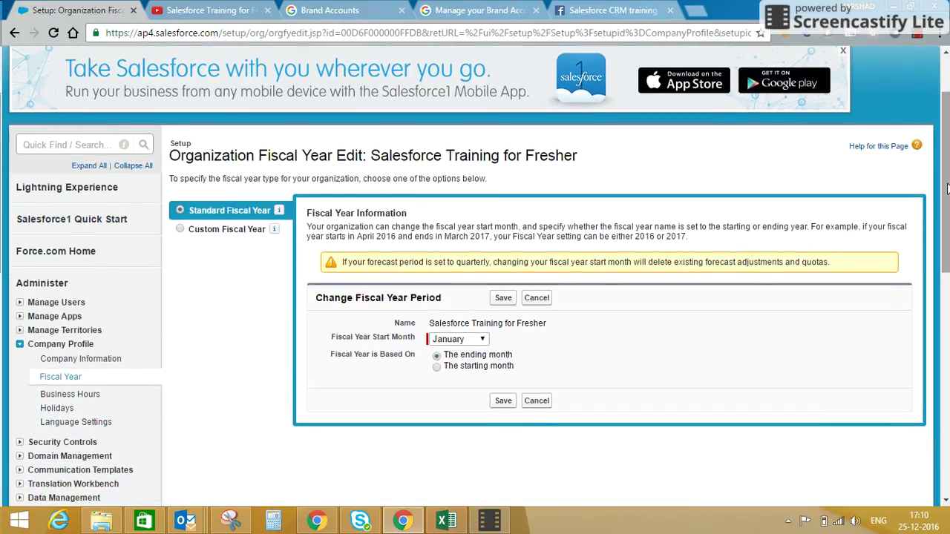
pyautogui.click(485, 340)
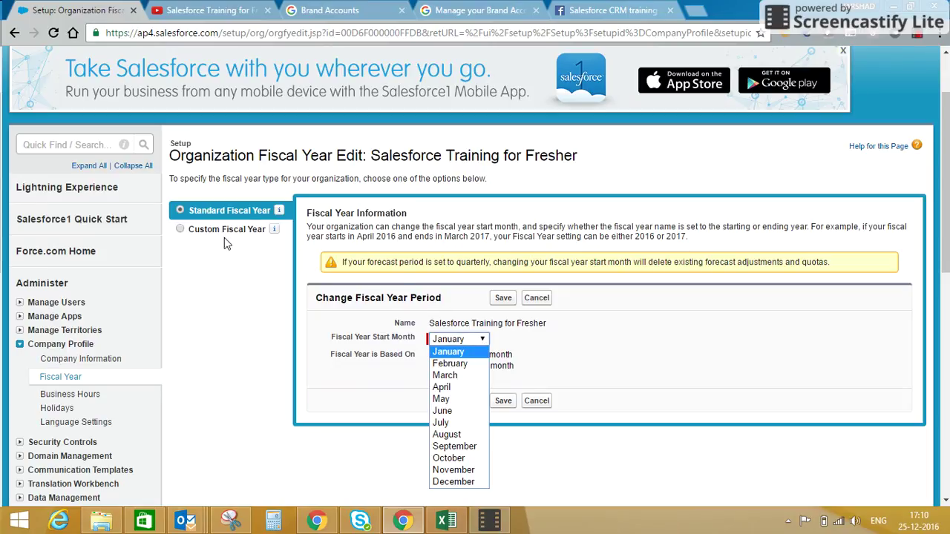
# Step: Switch the organization to the custom fiscal year, acknowledge its implications, and confirm enabling custom fiscal years
pyautogui.click(181, 230)
pyautogui.click(179, 230)
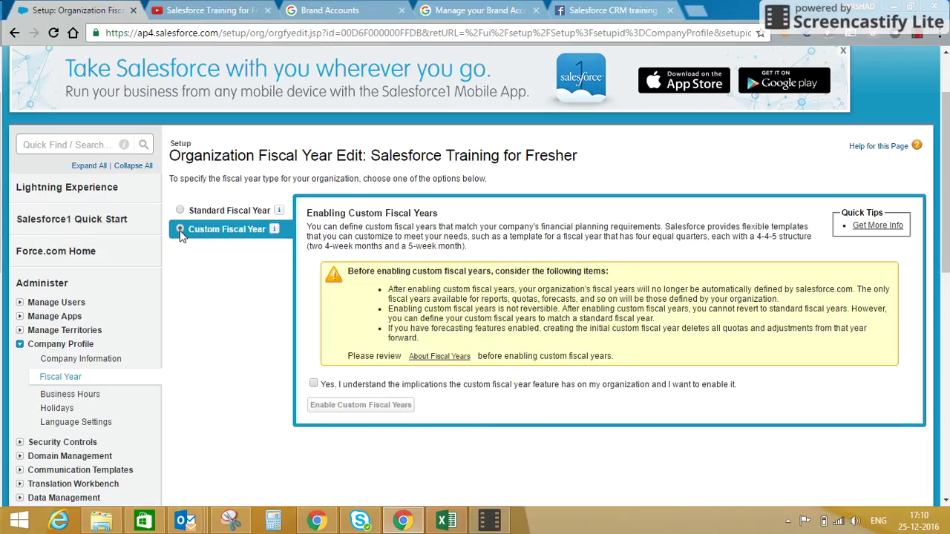
pyautogui.click(314, 385)
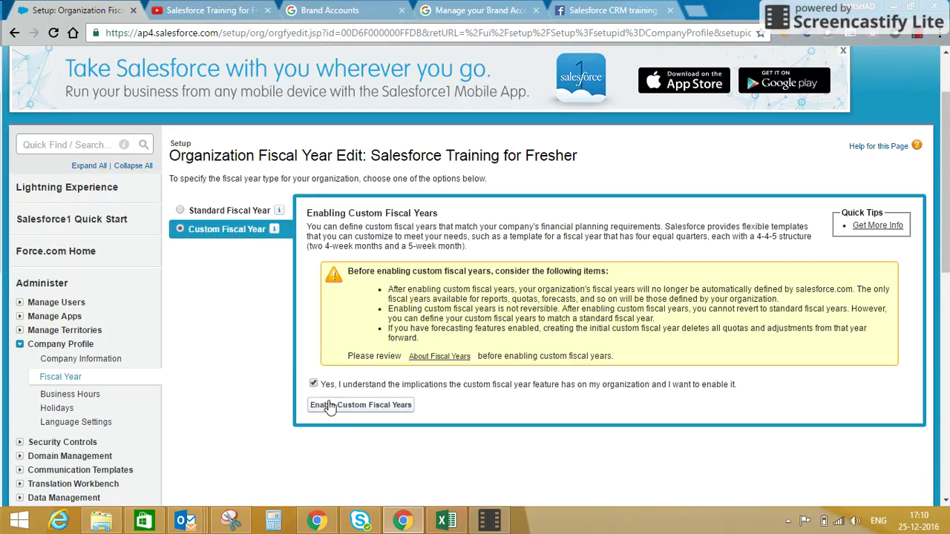
pyautogui.click(331, 405)
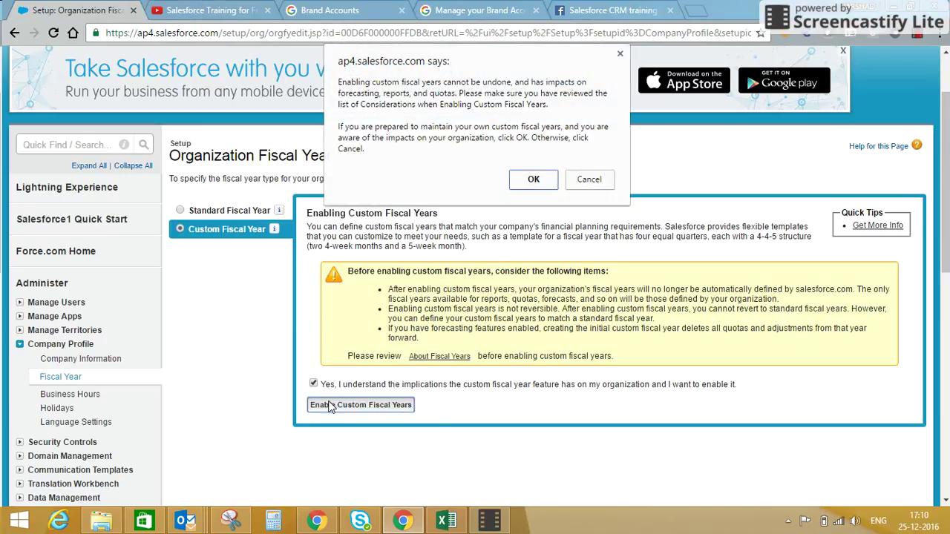
pyautogui.click(533, 179)
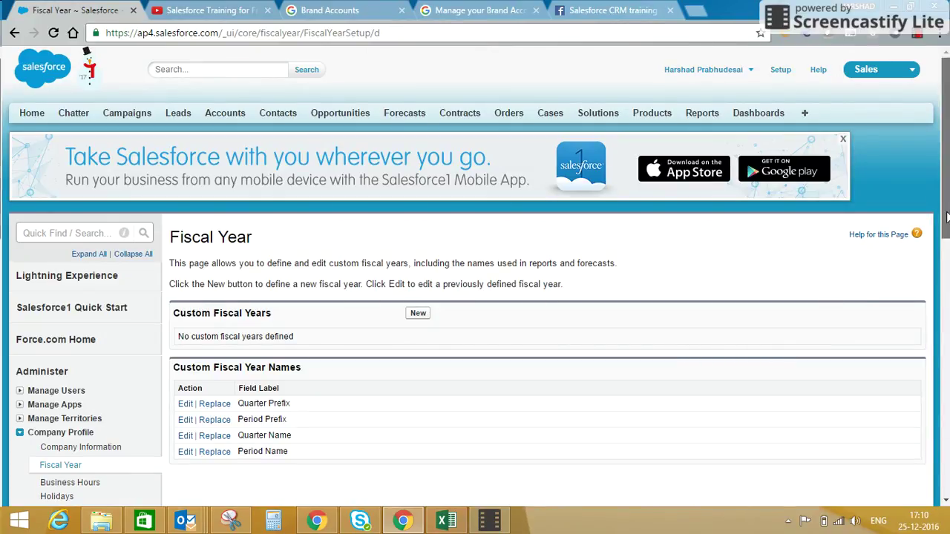
# Step: Reopen the Fiscal Year page and review its custom fiscal years and custom fiscal year names
pyautogui.scroll(-2, 947, 257)
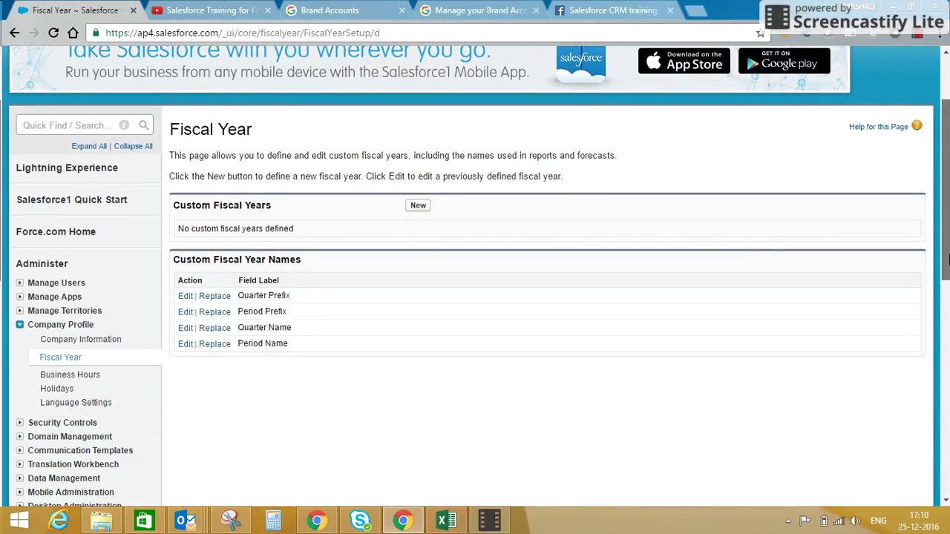
pyautogui.scroll(-1, 947, 258)
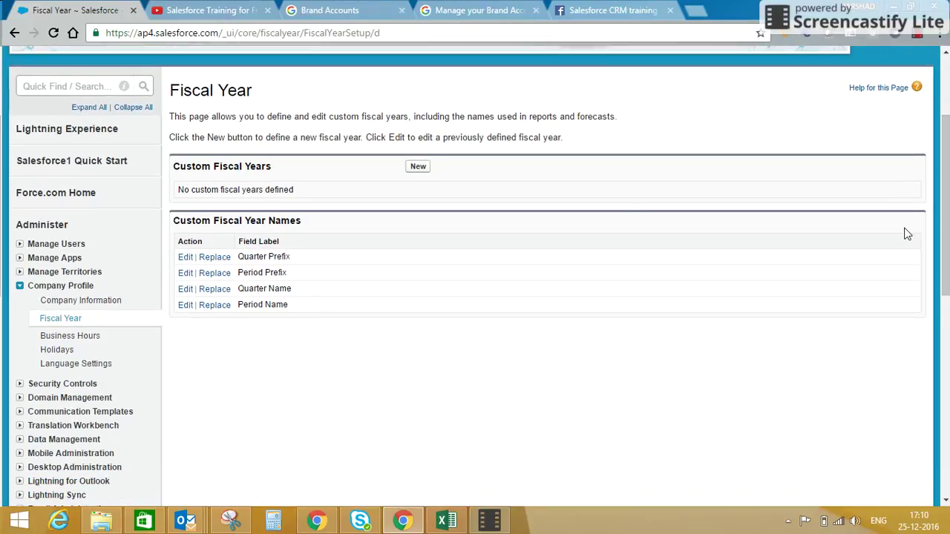
pyautogui.click(80, 320)
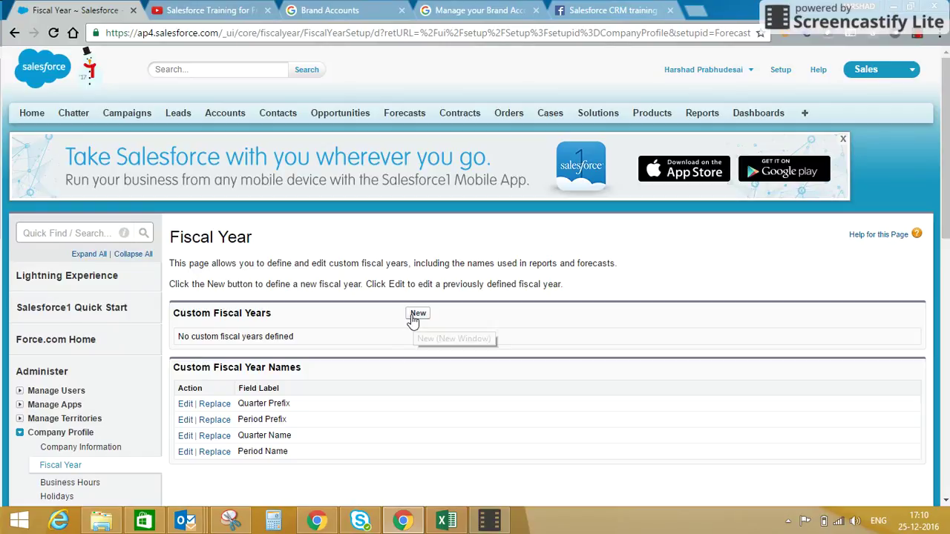
pyautogui.moveTo(947, 188); pyautogui.dragTo(947, 193)
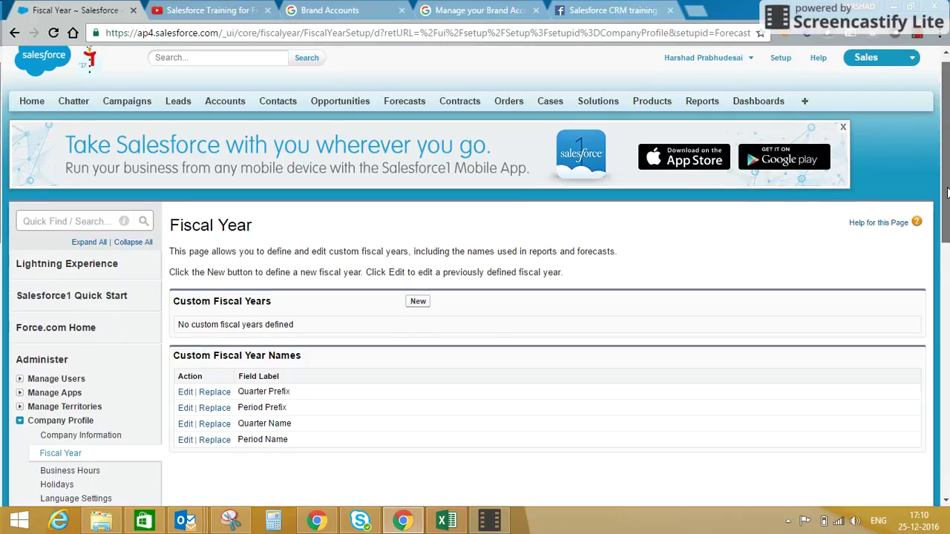
pyautogui.scroll(-2, 947, 192)
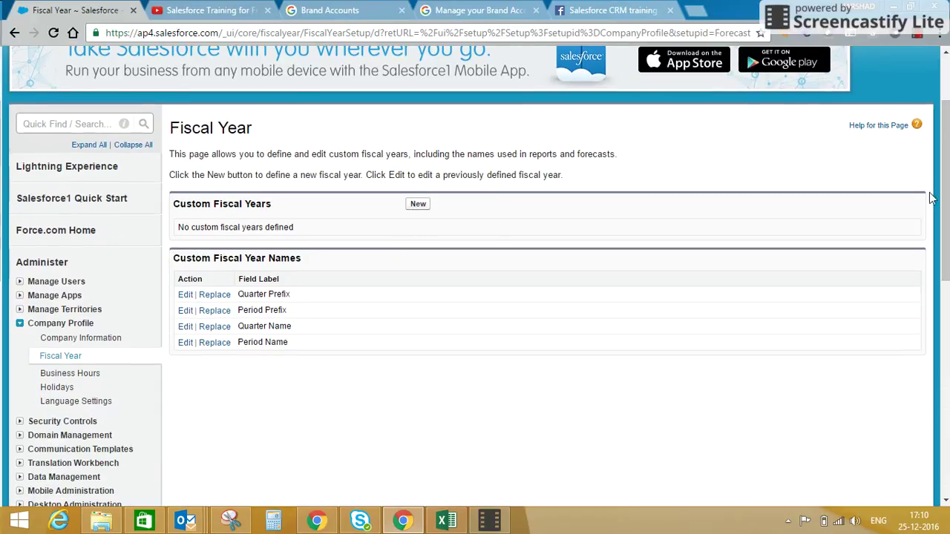
# Step: Edit the Default business hours and set their time zone to (GMT+05:30) India Standard Time (Asia/Kolkata)
pyautogui.click(47, 377)
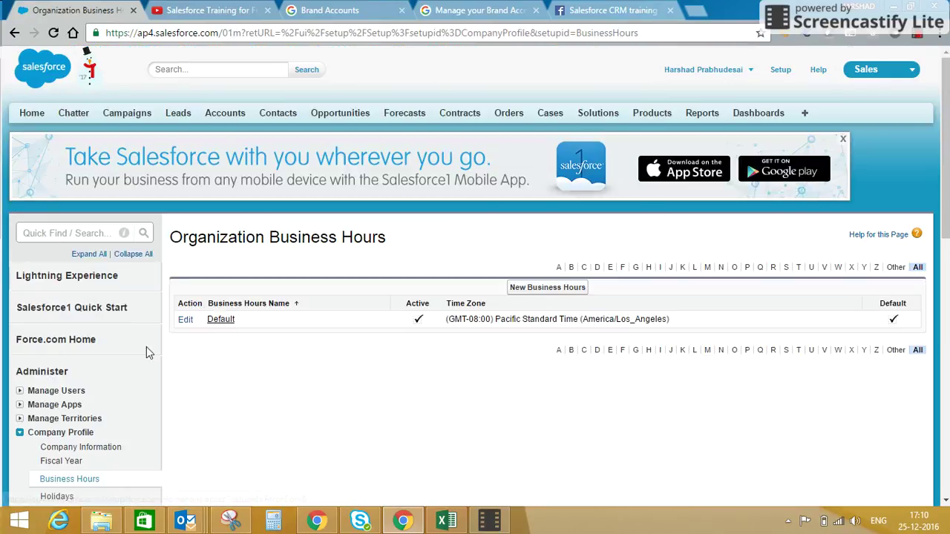
pyautogui.click(186, 323)
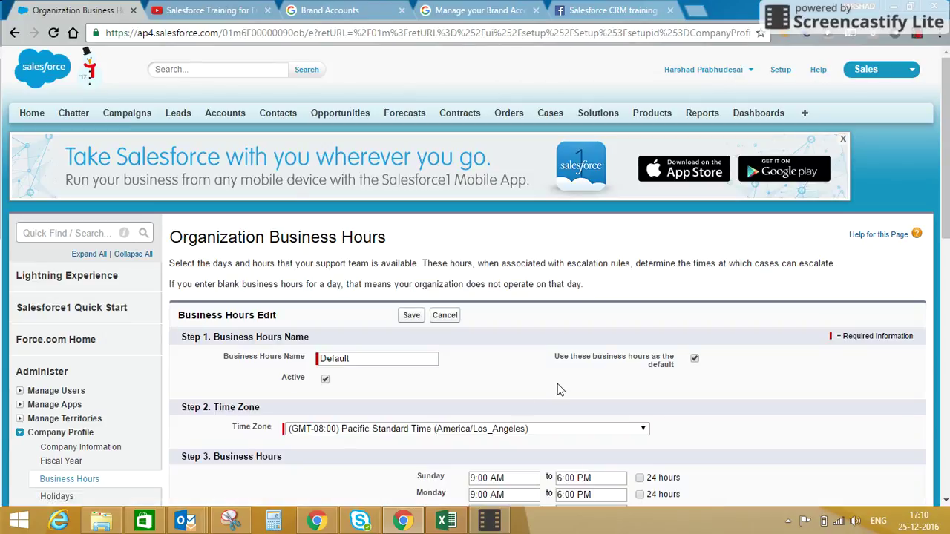
pyautogui.click(593, 426)
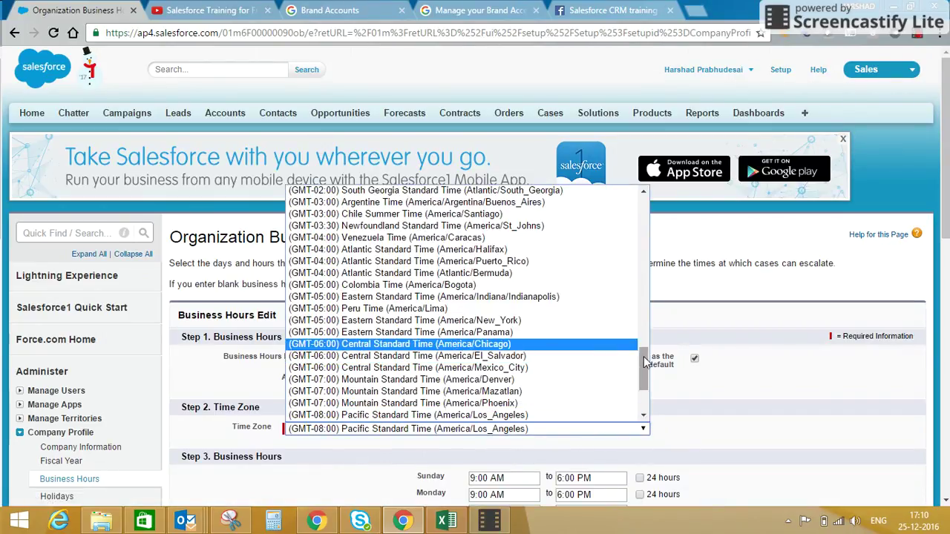
pyautogui.moveTo(645, 362); pyautogui.dragTo(642, 285)
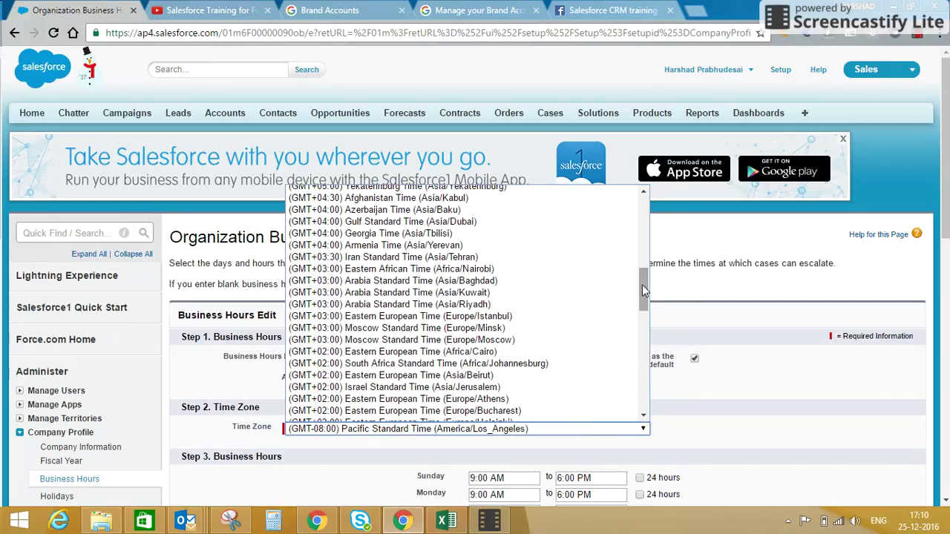
pyautogui.moveTo(641, 280); pyautogui.dragTo(641, 275)
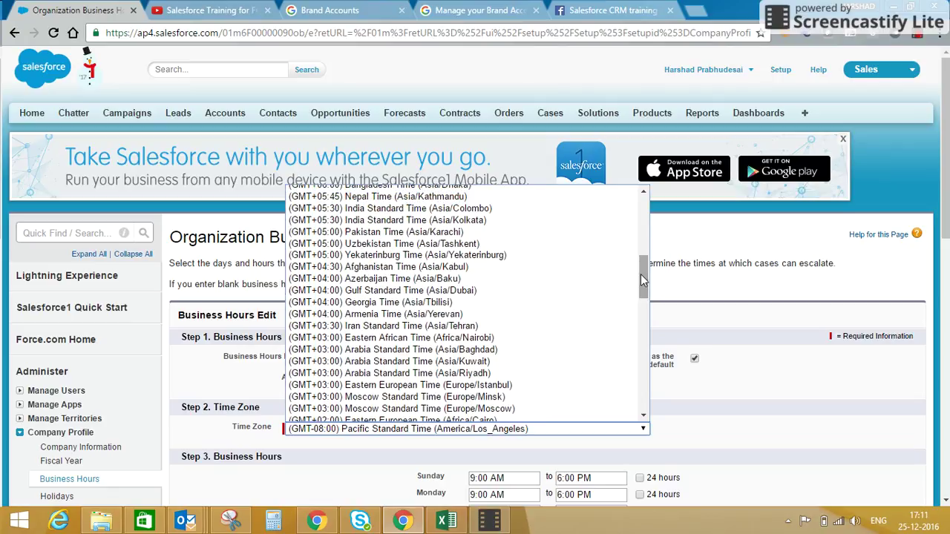
pyautogui.click(578, 221)
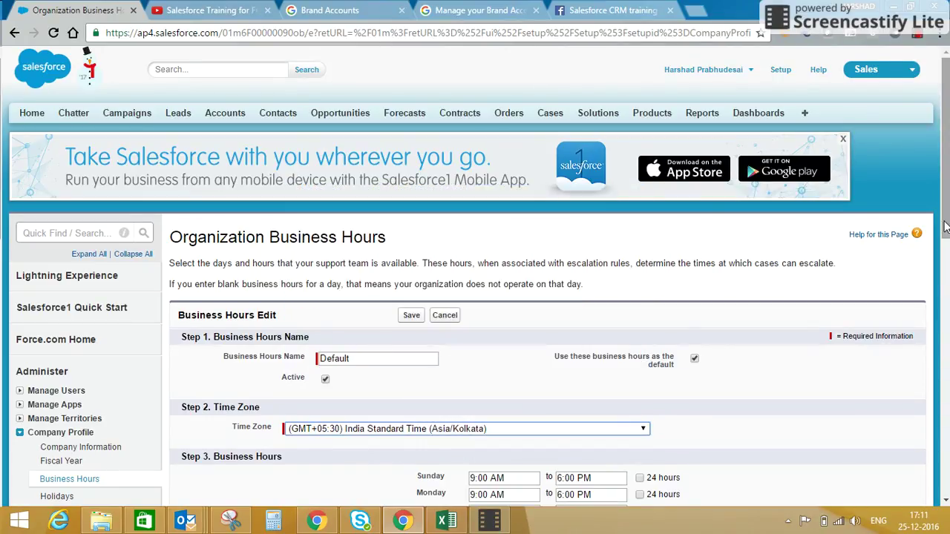
# Step: Set Sunday's business hours end time to 5:00 PM and copy that value
pyautogui.scroll(-3, 945, 222)
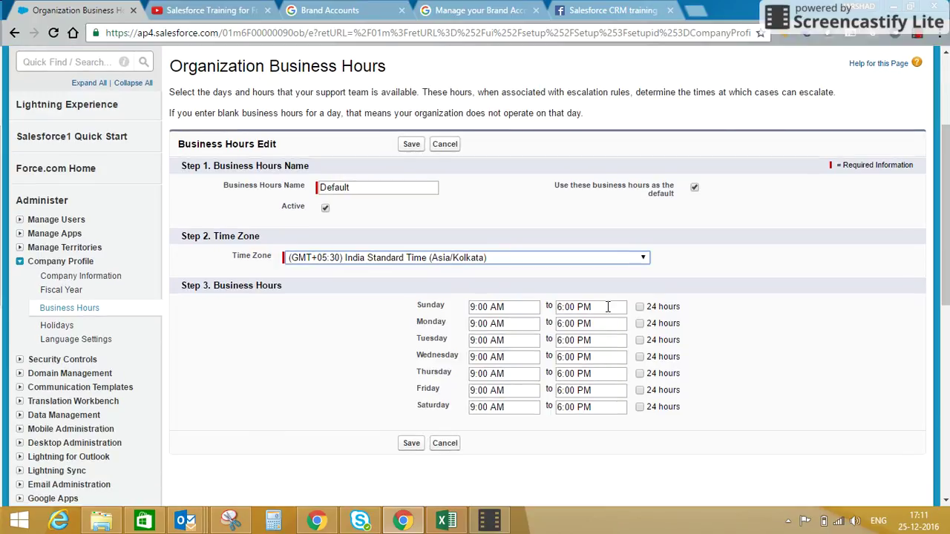
pyautogui.click(517, 307)
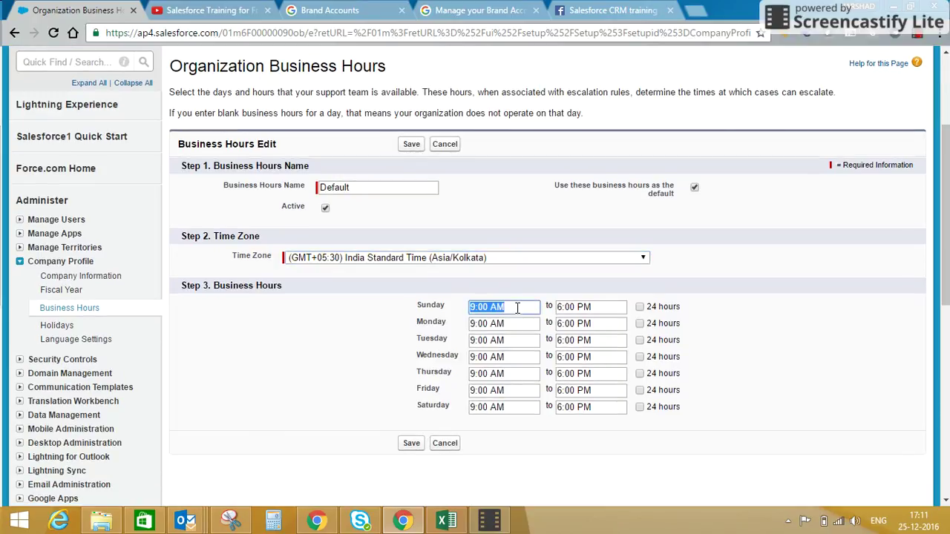
pyautogui.press('Tab')
pyautogui.click(562, 307)
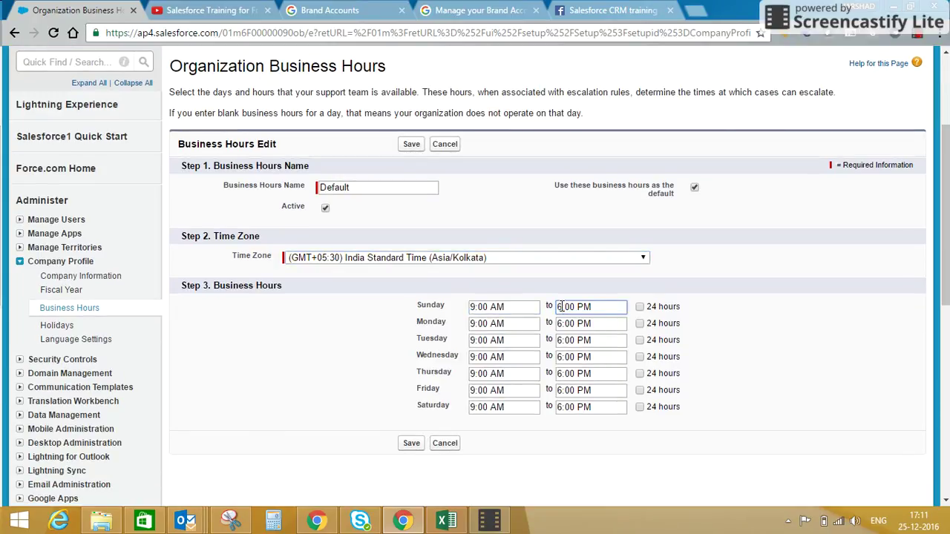
pyautogui.moveTo(597, 306); pyautogui.dragTo(547, 312)
pyautogui.hotkey('ctrl', 'c')
# Step: Set the end time for Monday through Saturday to 5:00 PM and save the business hours
pyautogui.tripleClick(601, 323)
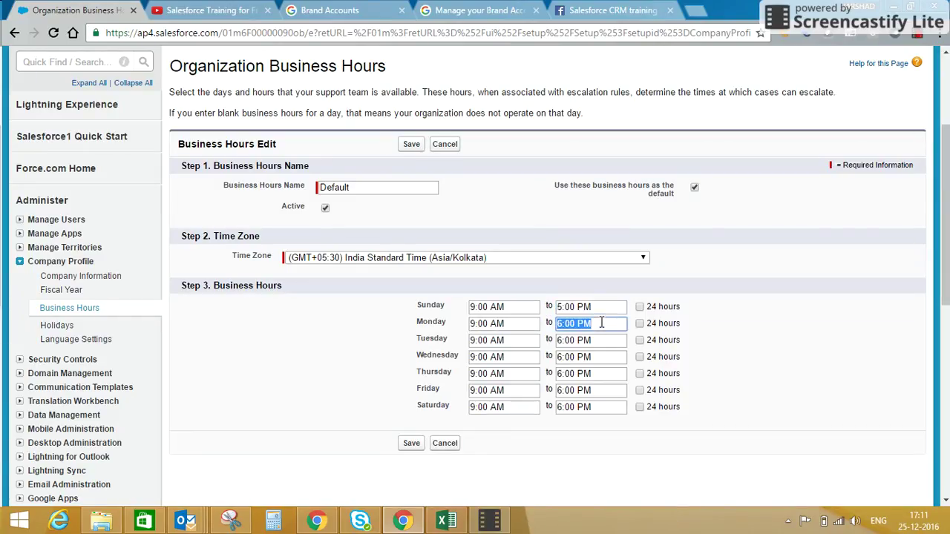
pyautogui.hotkey('ctrl', 'v')
pyautogui.tripleClick(594, 339)
pyautogui.hotkey('ctrl', 'v')
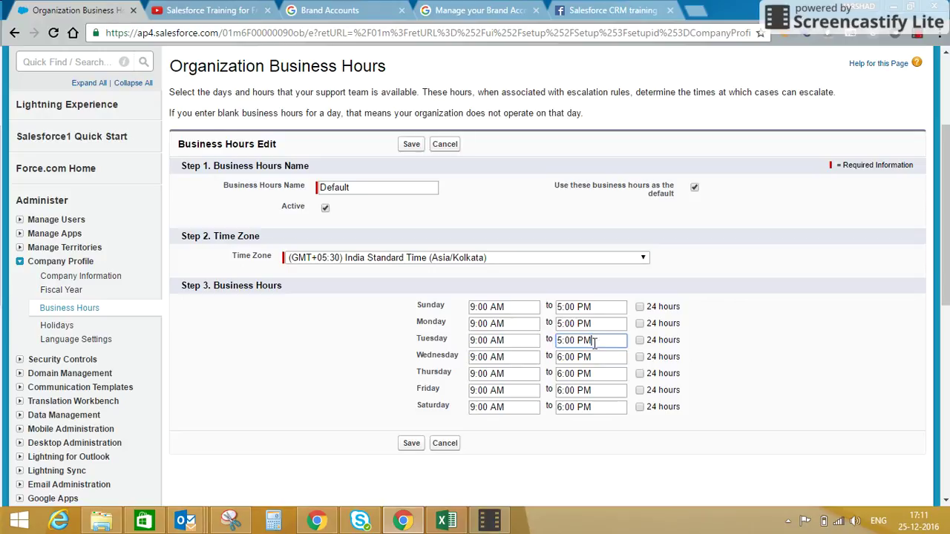
pyautogui.tripleClick(594, 356)
pyautogui.hotkey('ctrl', 'v')
pyautogui.tripleClick(591, 373)
pyautogui.hotkey('ctrl', 'v')
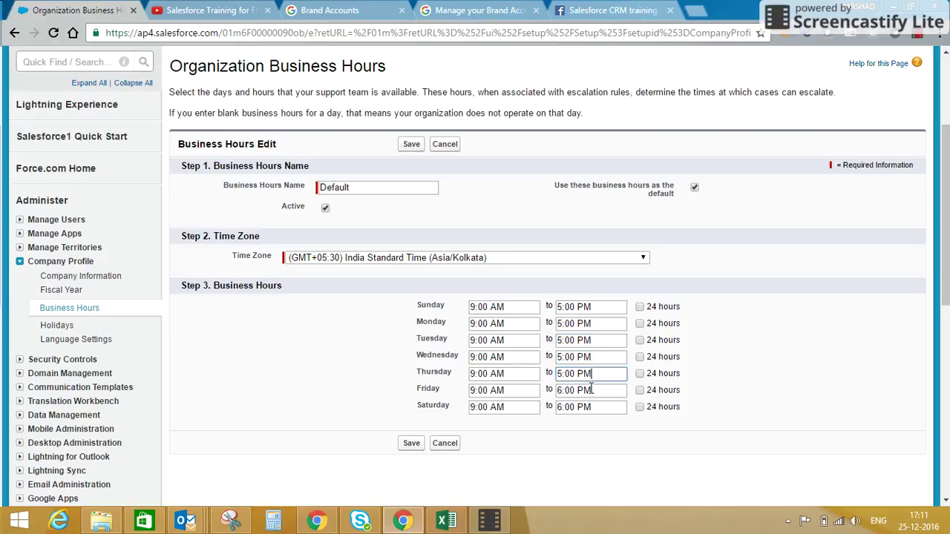
pyautogui.tripleClick(591, 390)
pyautogui.hotkey('ctrl', 'v')
pyautogui.tripleClick(591, 407)
pyautogui.hotkey('ctrl', 'v')
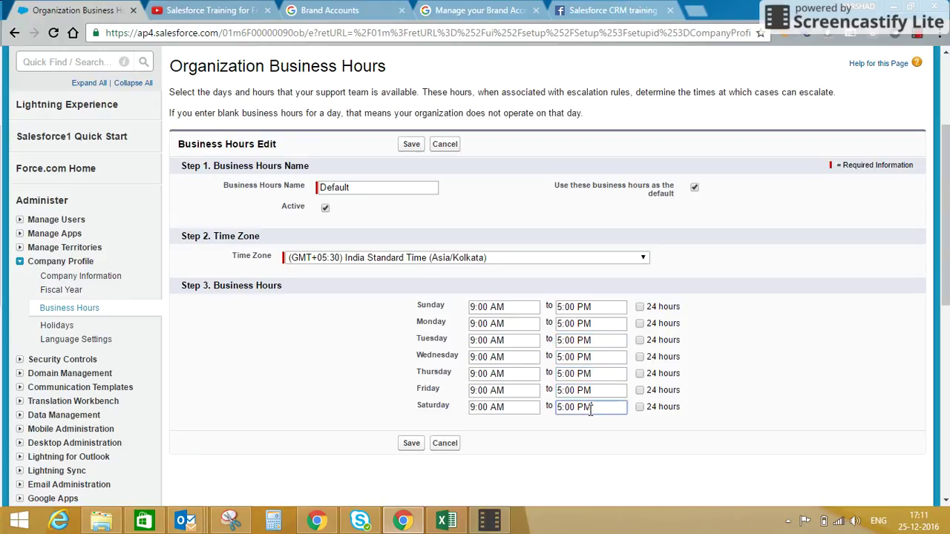
pyautogui.click(409, 444)
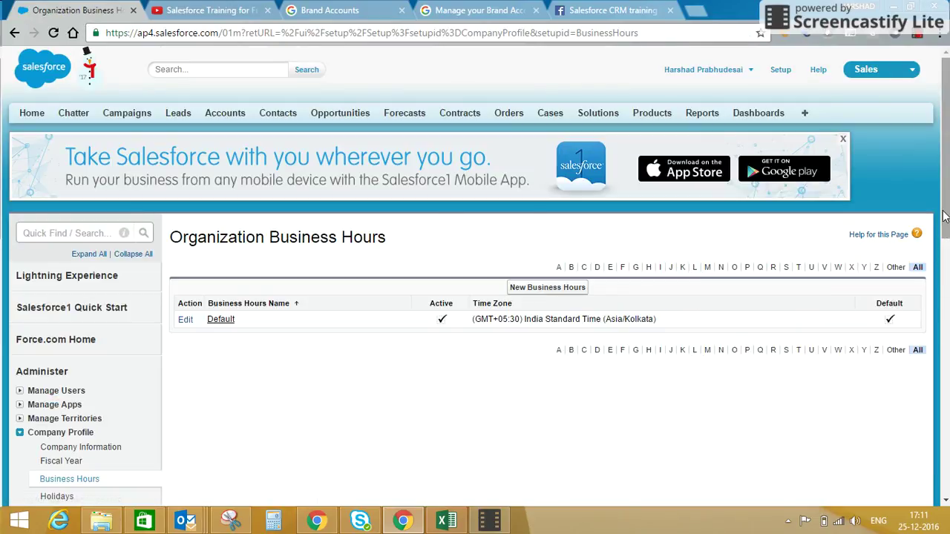
# Step: Open the company's Holidays and examine the date and yearly recurrence settings of the Republic Day holiday
pyautogui.moveTo(944, 216); pyautogui.dragTo(944, 236)
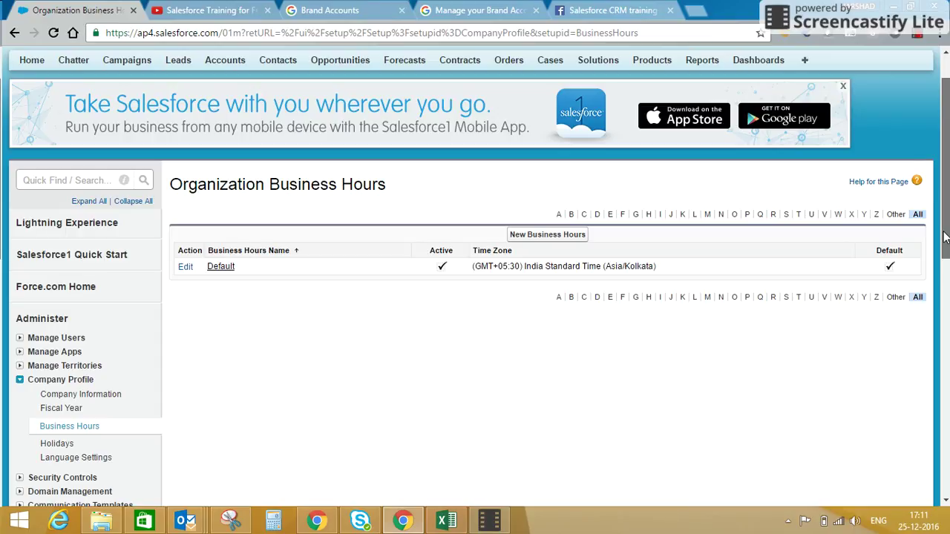
pyautogui.moveTo(944, 236); pyautogui.dragTo(944, 251)
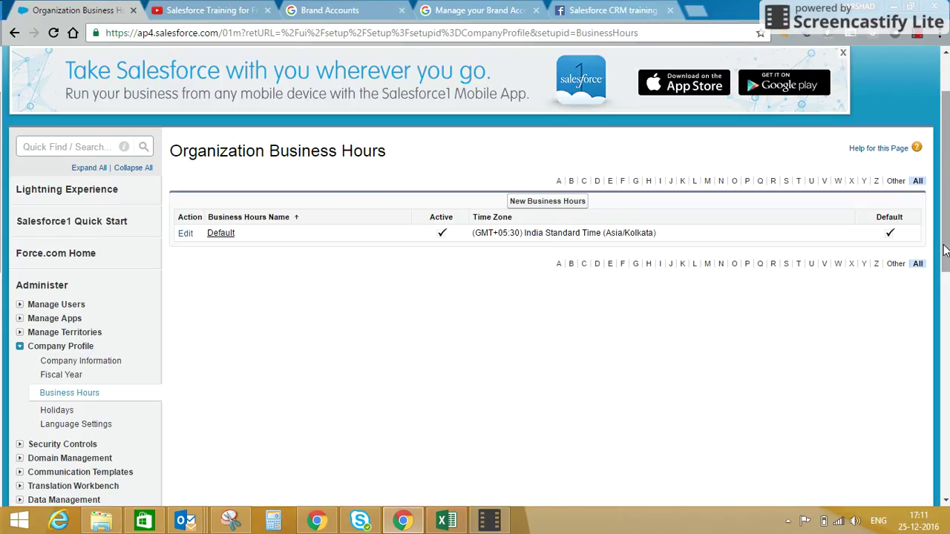
pyautogui.moveTo(944, 251); pyautogui.dragTo(944, 287)
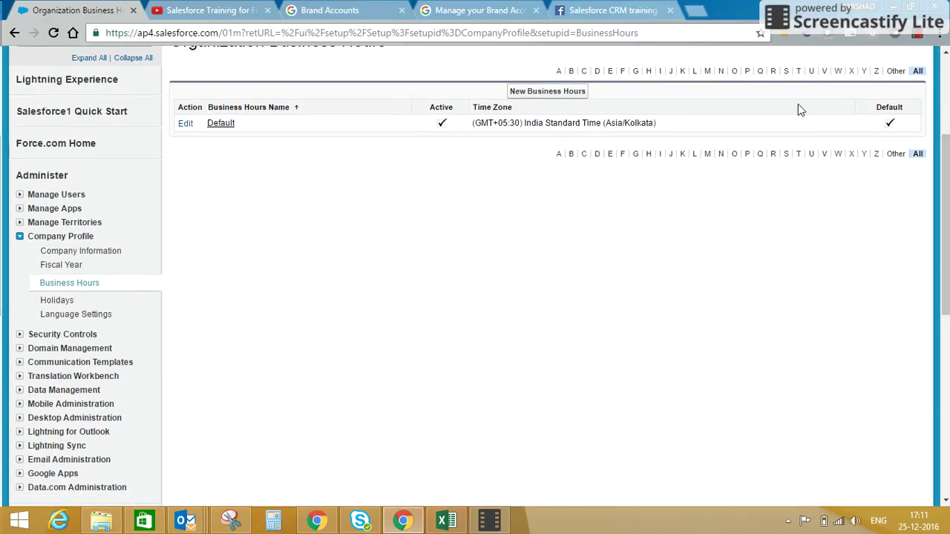
pyautogui.click(63, 302)
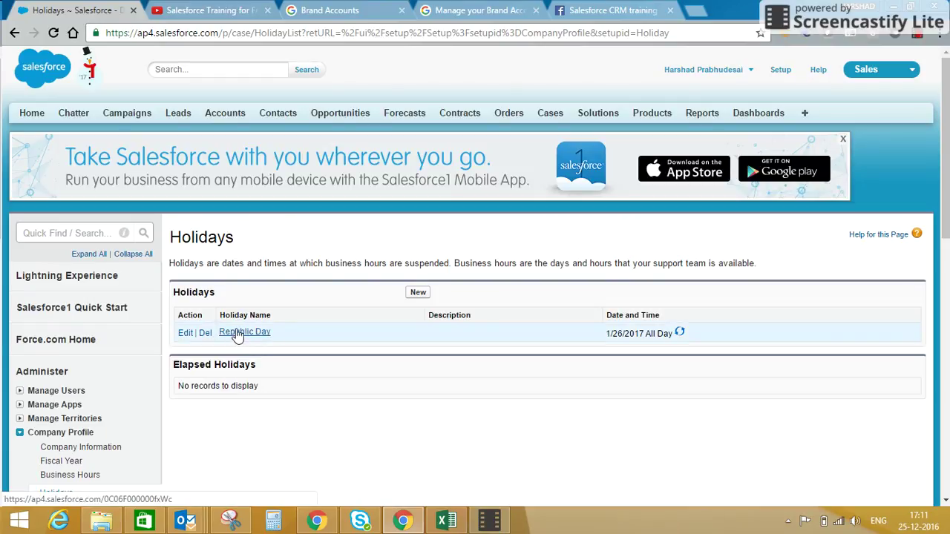
pyautogui.click(183, 334)
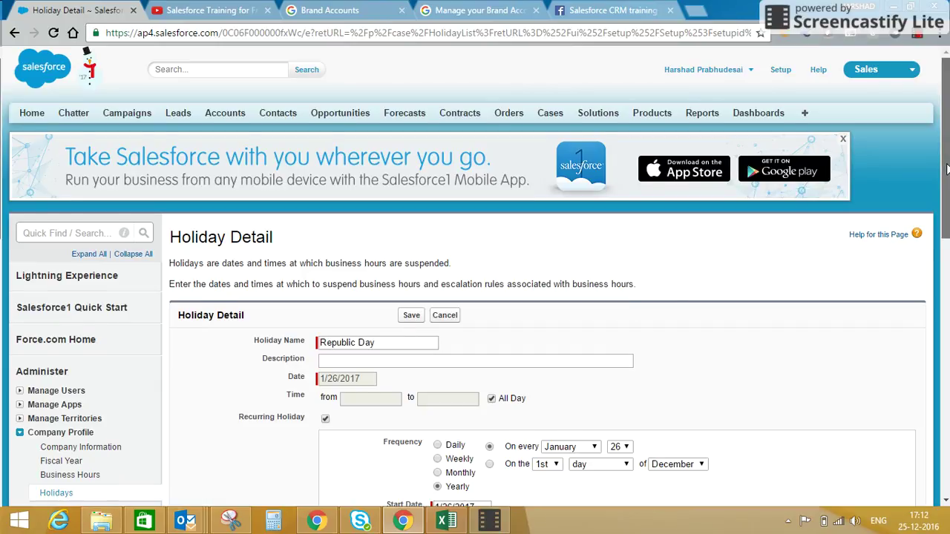
pyautogui.scroll(-2, 626, 334)
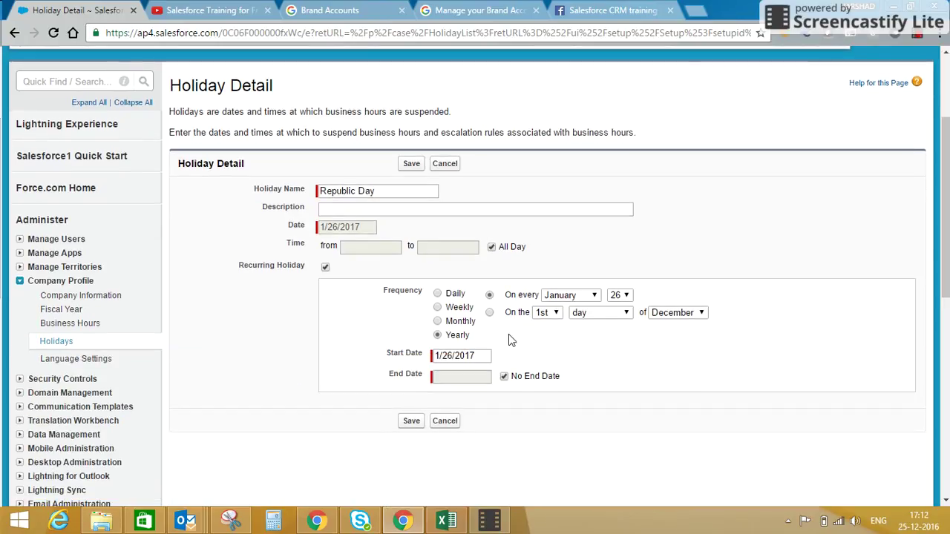
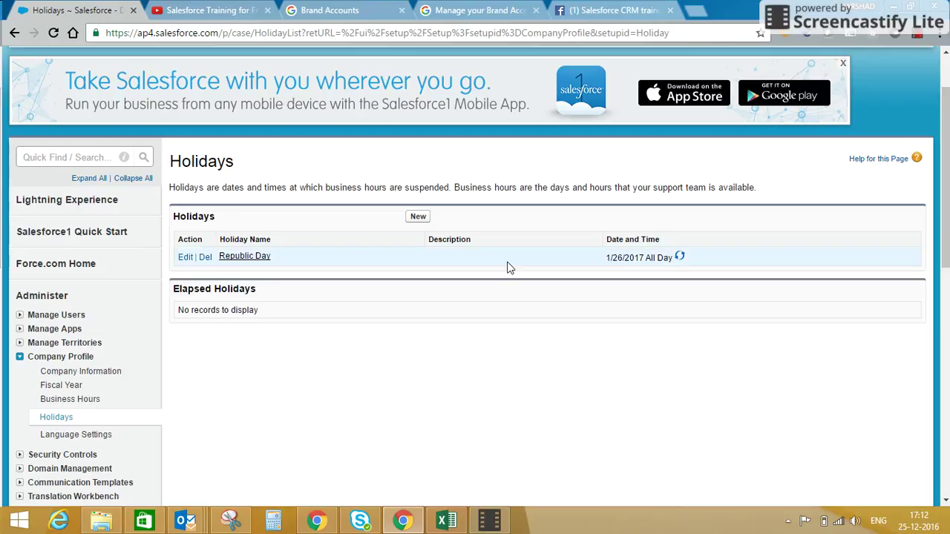
# Step: Start a new holiday named Fundoo Friday and set its date to 1/27/2017
pyautogui.click(416, 216)
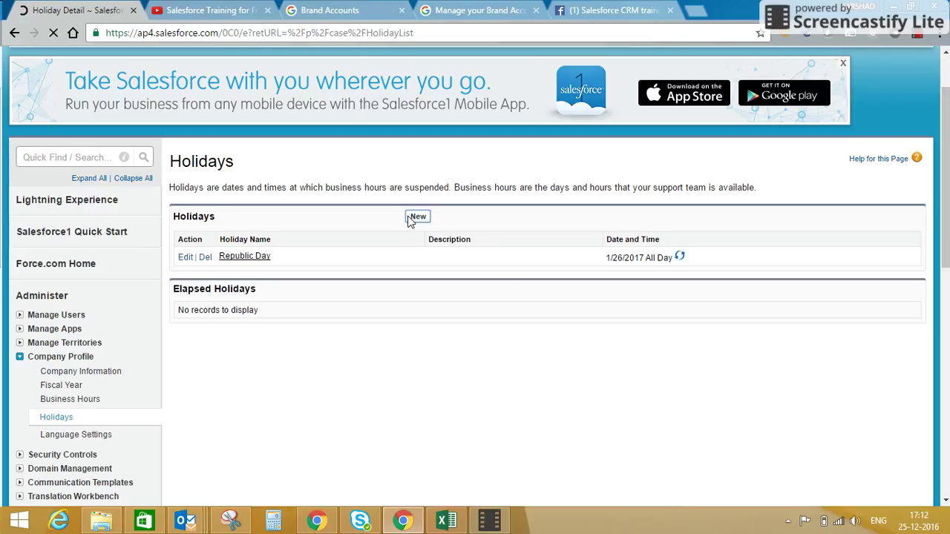
pyautogui.click(359, 342)
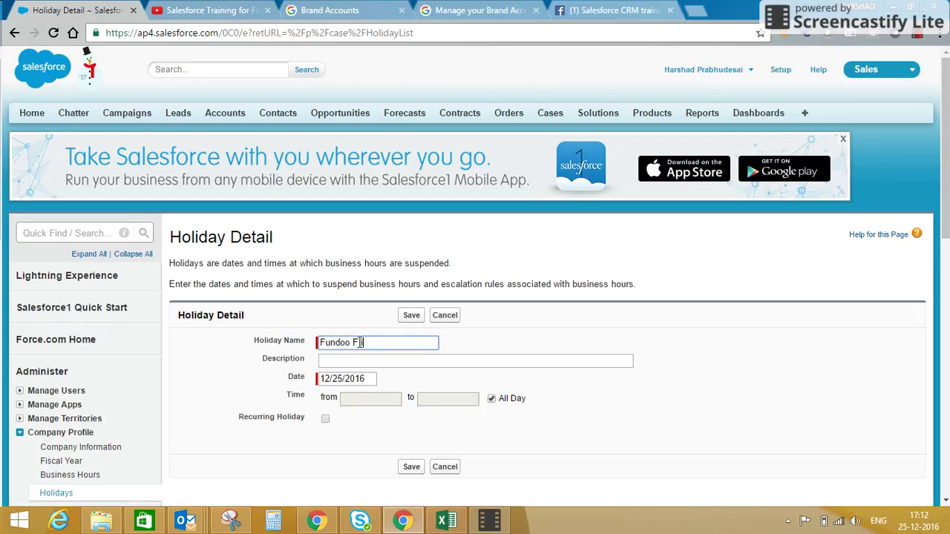
pyautogui.press('Tab')
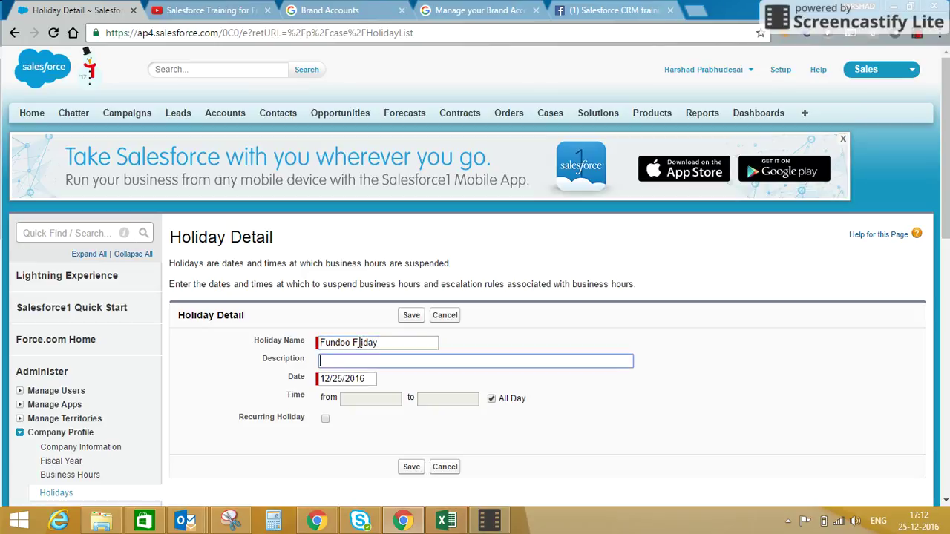
pyautogui.click(355, 379)
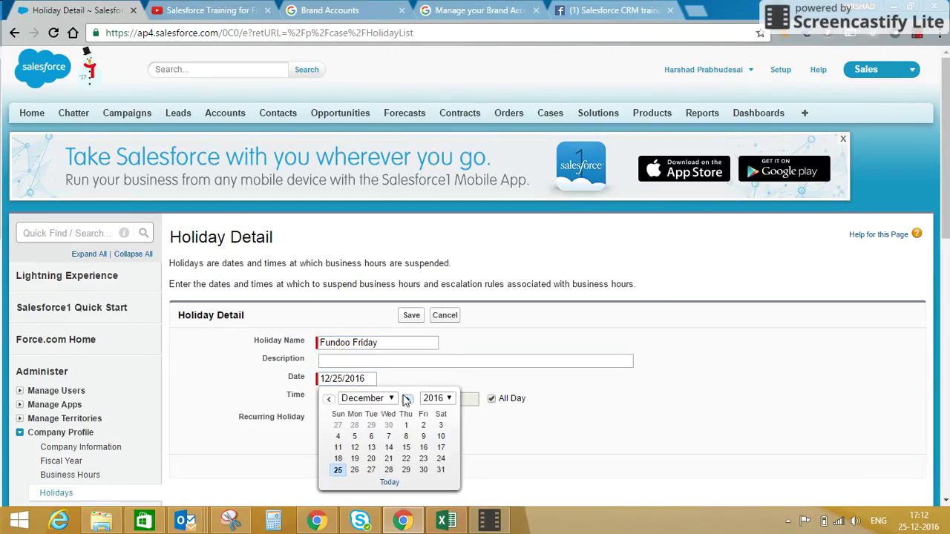
pyautogui.click(406, 399)
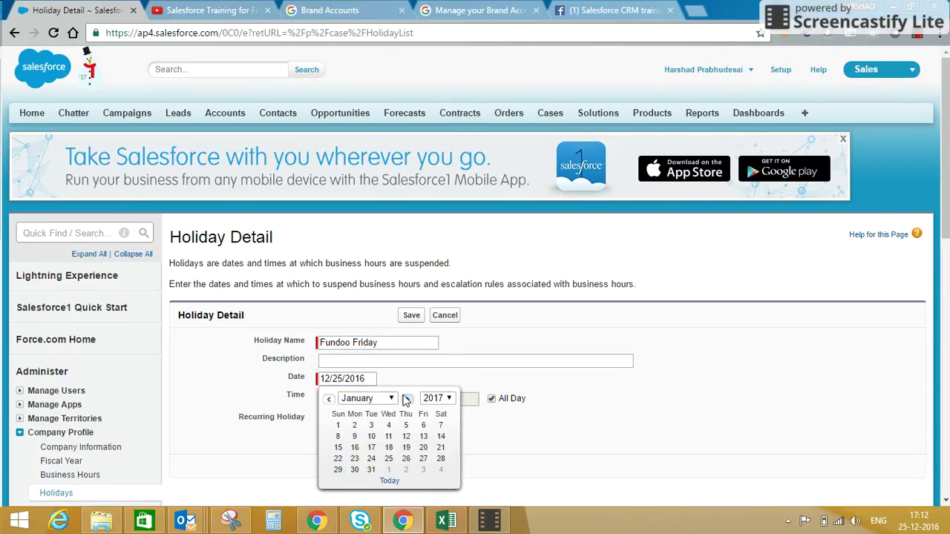
pyautogui.click(422, 459)
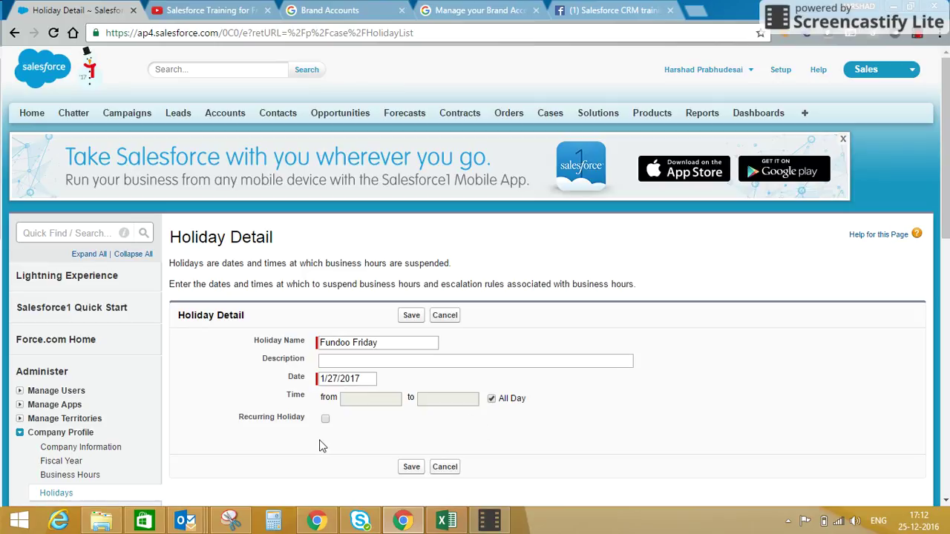
# Step: Limit the Fundoo Friday holiday to 3:00 PM through 5:00 PM instead of all day and save it
pyautogui.click(490, 399)
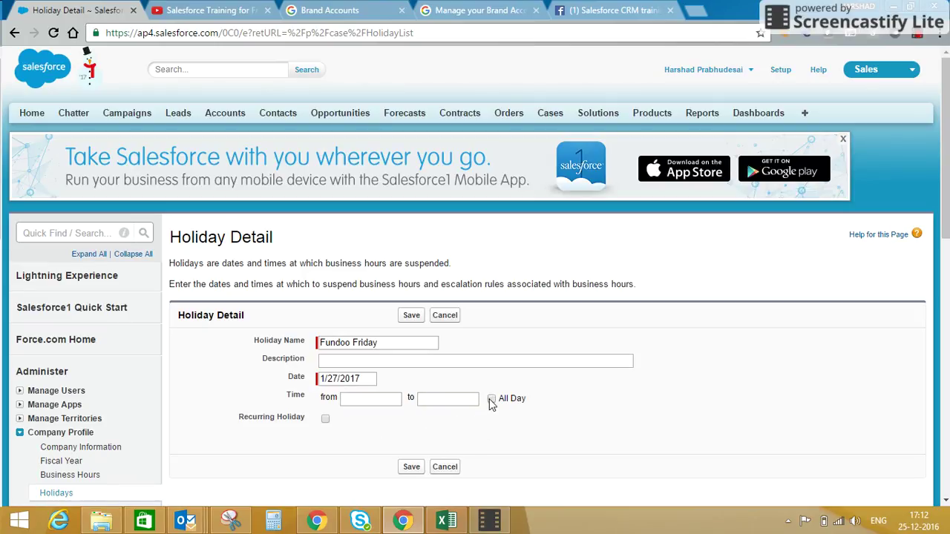
pyautogui.click(389, 401)
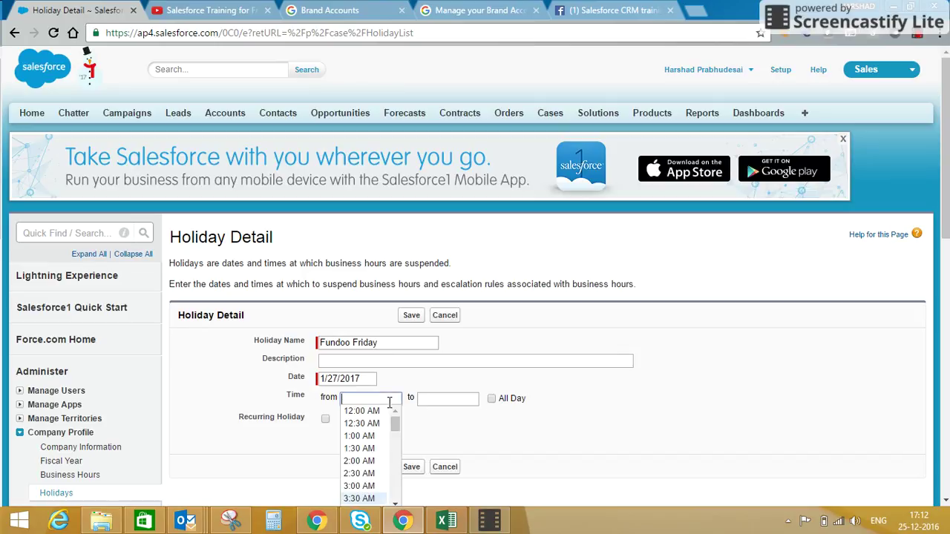
pyautogui.click(395, 440)
pyautogui.moveTo(395, 441); pyautogui.dragTo(395, 472)
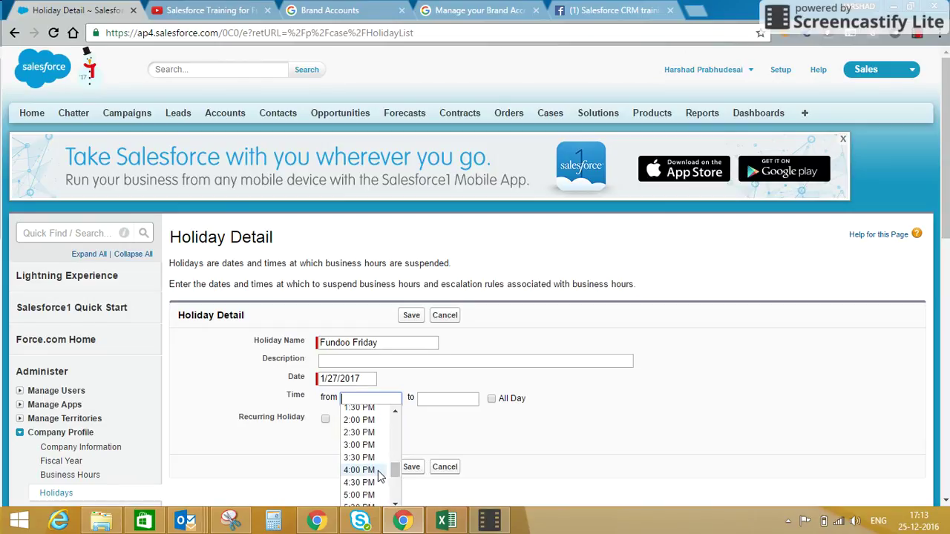
pyautogui.click(375, 445)
pyautogui.click(439, 403)
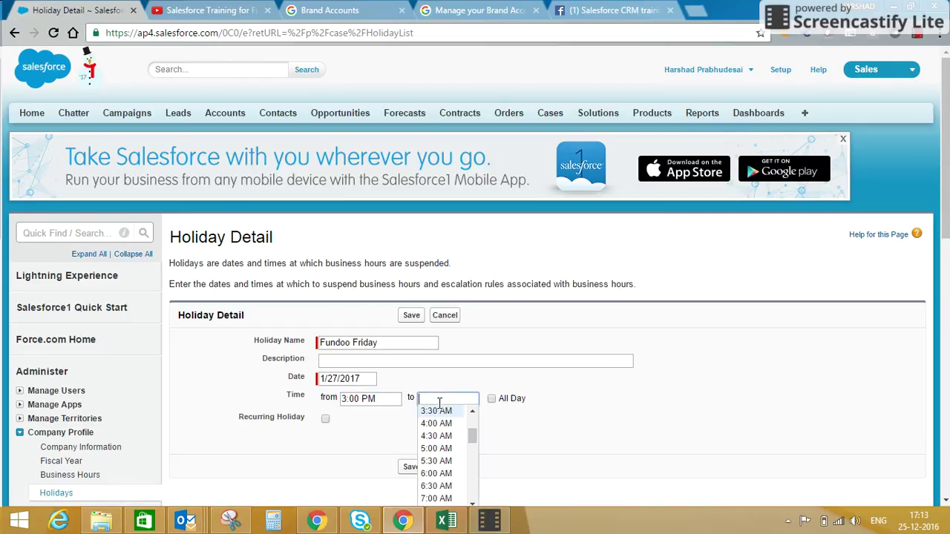
pyautogui.moveTo(477, 435); pyautogui.dragTo(472, 477)
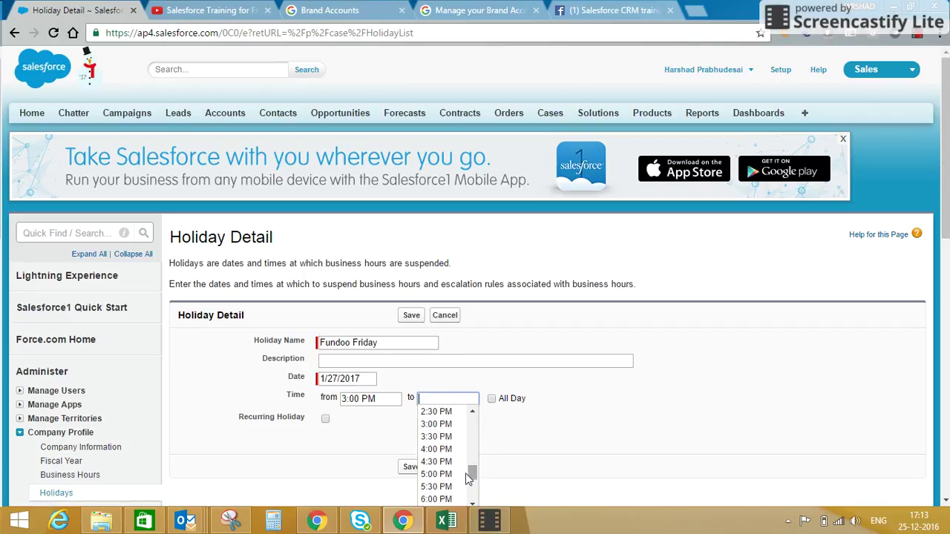
pyautogui.click(437, 474)
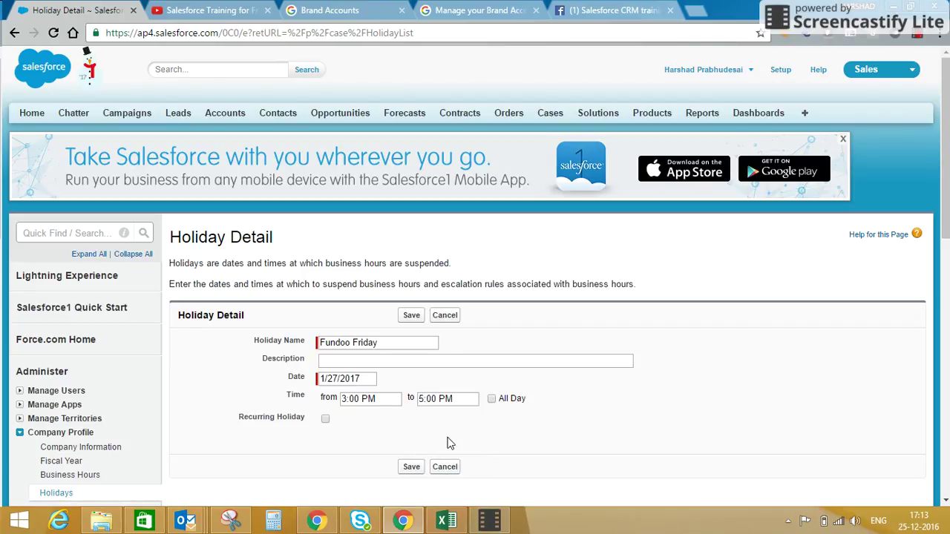
pyautogui.click(387, 365)
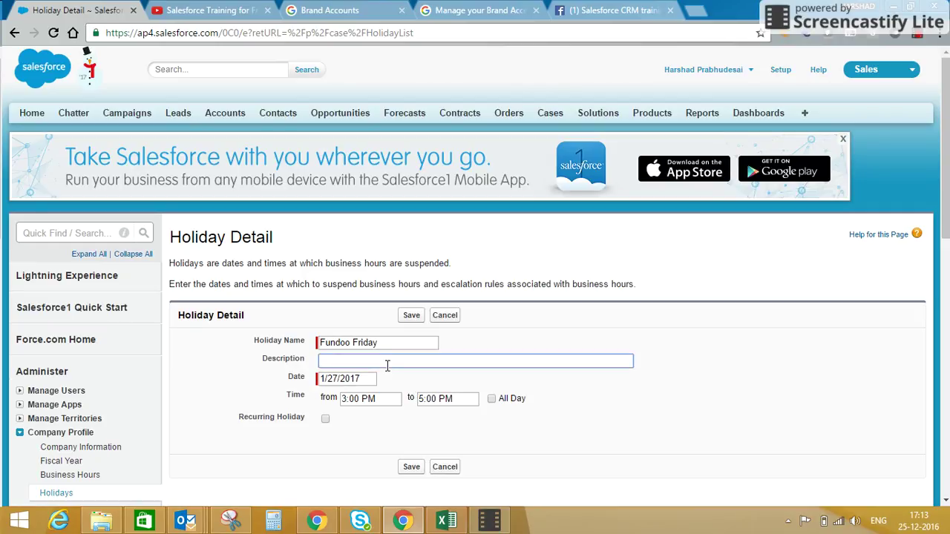
pyautogui.click(409, 317)
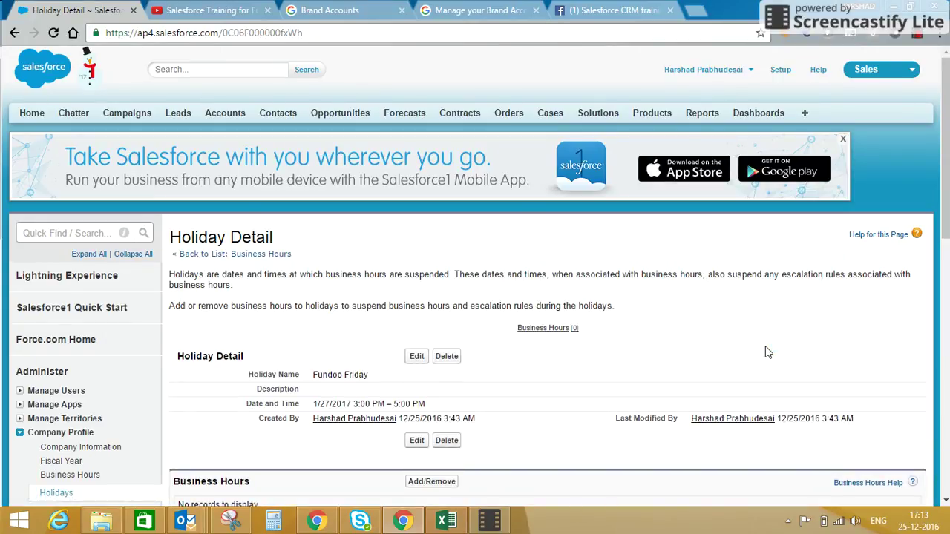
# Step: Examine the business hours available for the Fundoo Friday holiday and leave without assigning any
pyautogui.moveTo(947, 210); pyautogui.dragTo(947, 293)
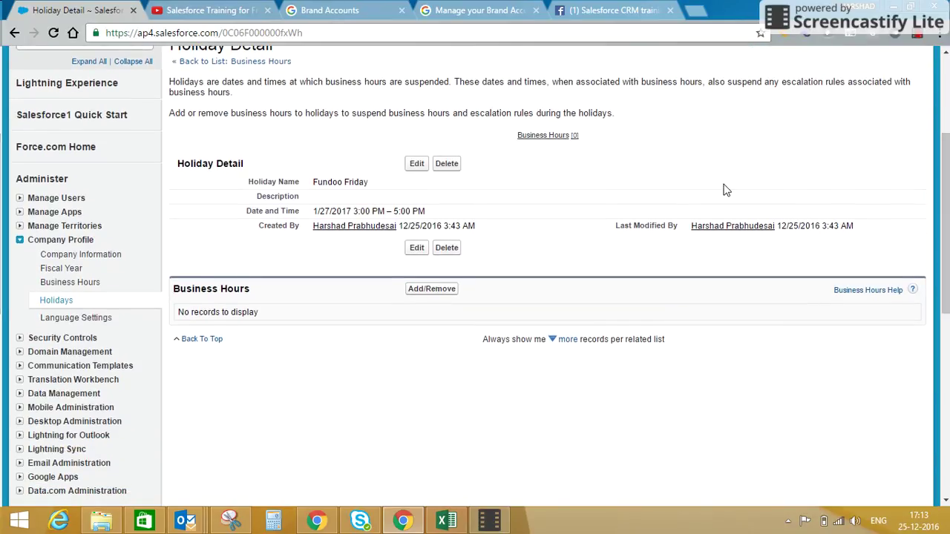
pyautogui.click(417, 290)
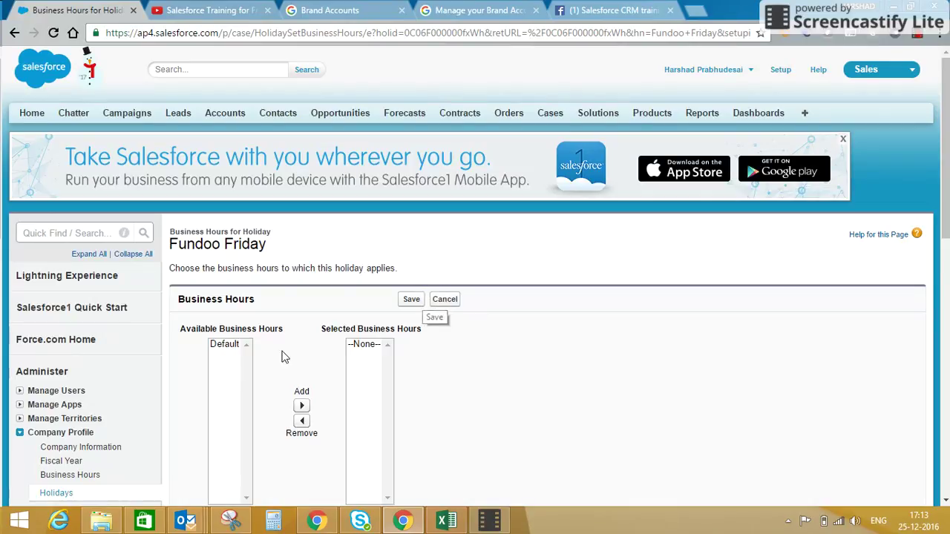
pyautogui.click(444, 298)
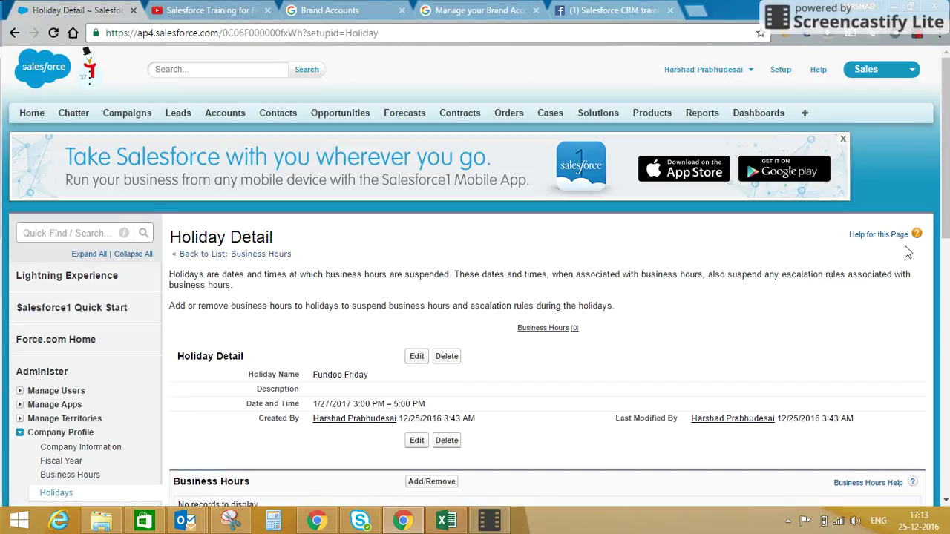
# Step: Examine the company's language preferences and displayed languages in Language Settings, and return to the Company Information page
pyautogui.moveTo(942, 222); pyautogui.dragTo(941, 272)
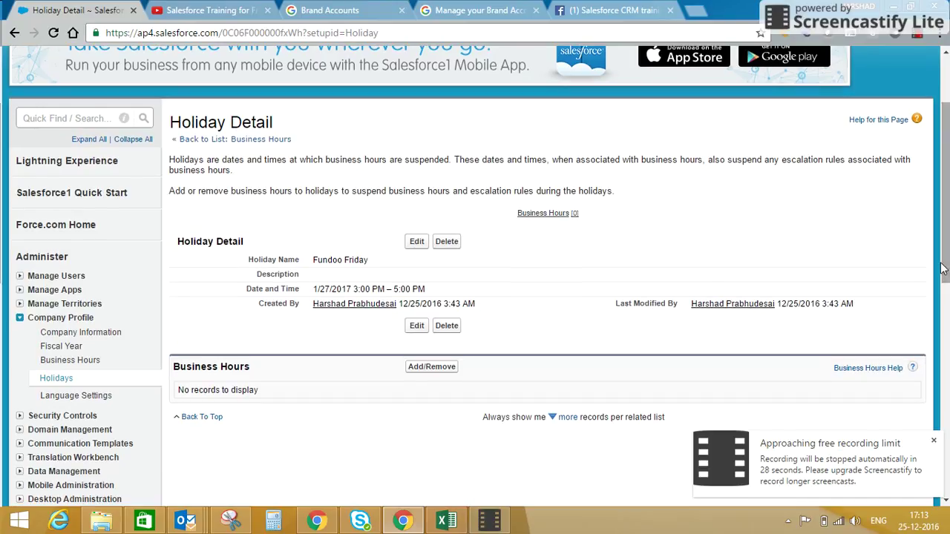
pyautogui.click(71, 395)
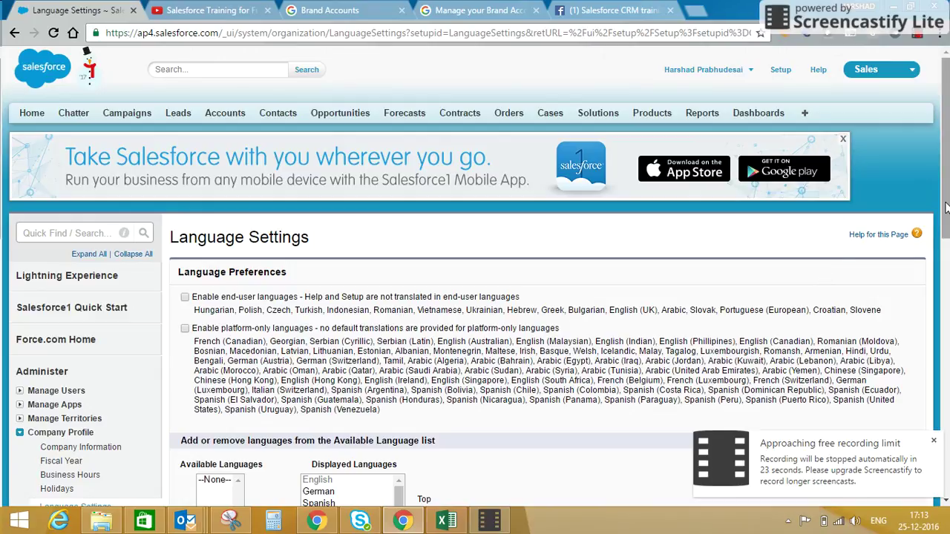
pyautogui.moveTo(946, 208); pyautogui.dragTo(945, 286)
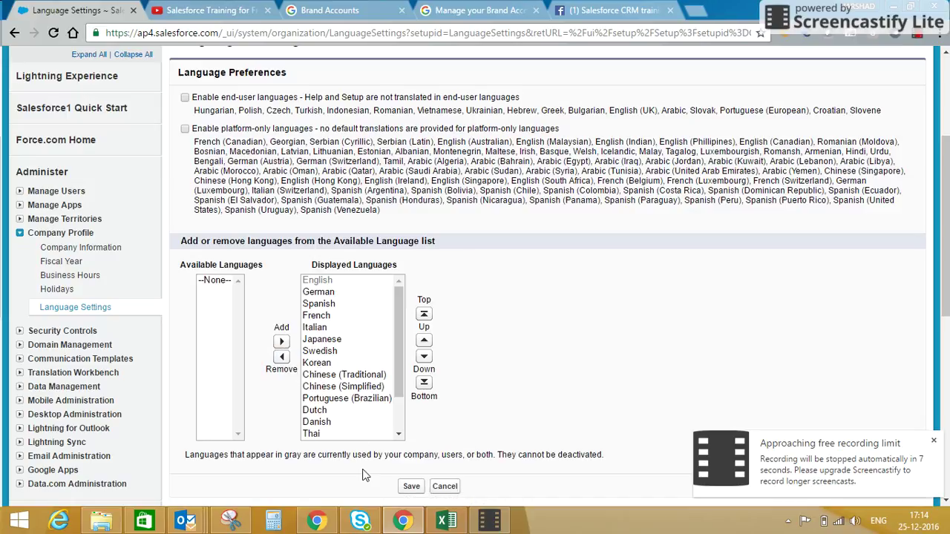
pyautogui.click(93, 252)
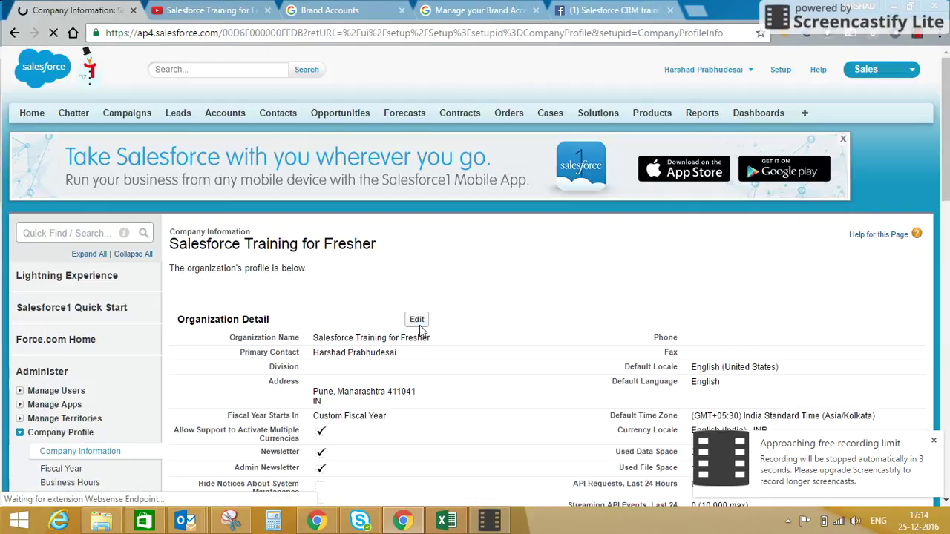
pyautogui.click(932, 443)
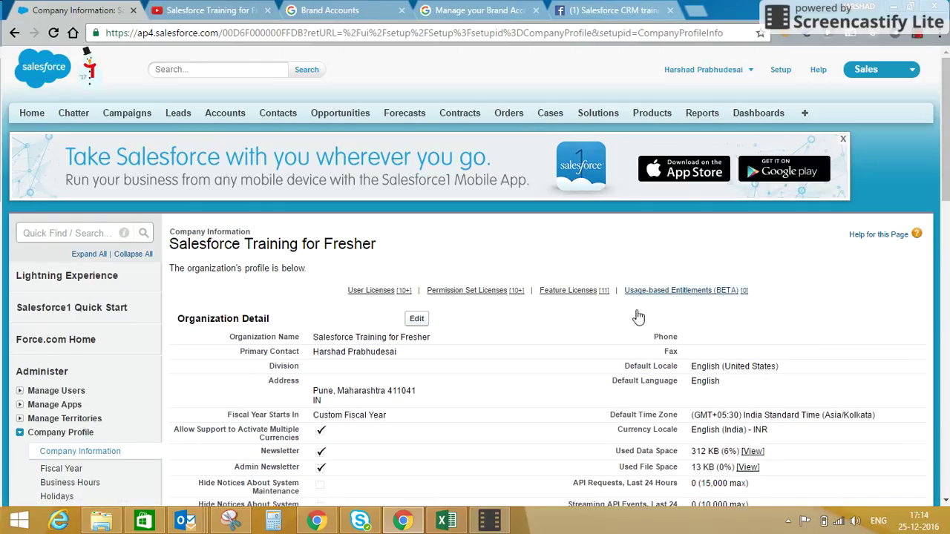